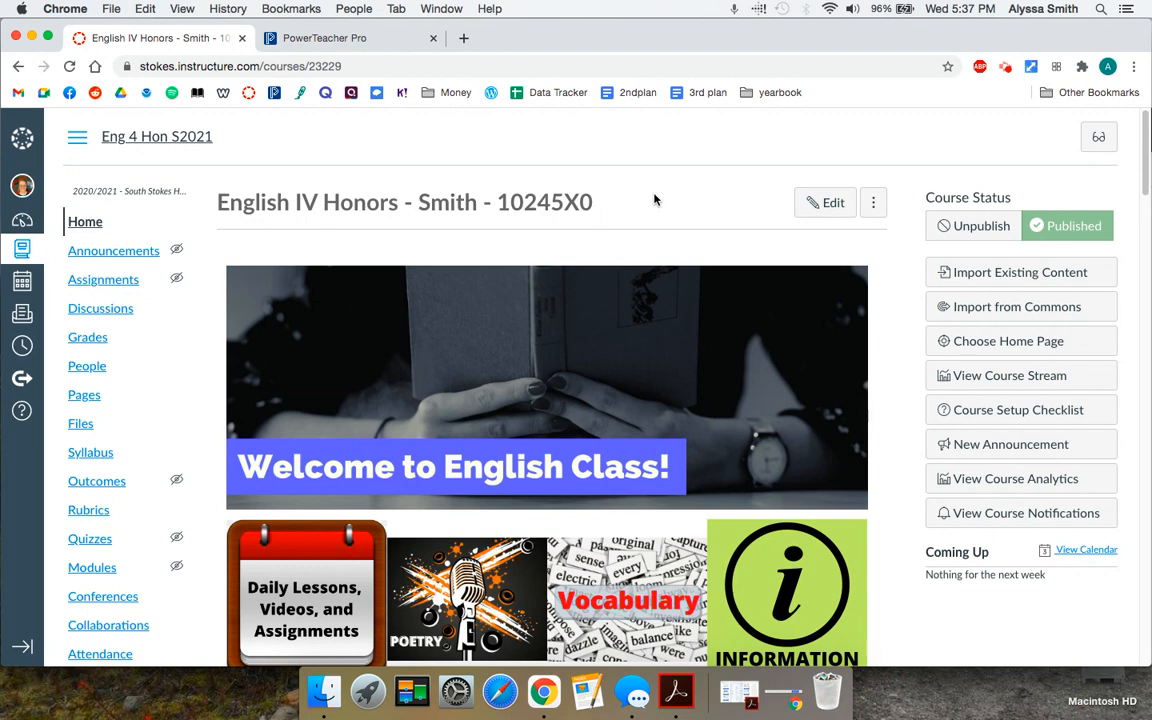
# Switch to PowerTeacher Pro and view the assignments list of the 3(A-B) English IV Honors class.
pyautogui.click(370, 42)
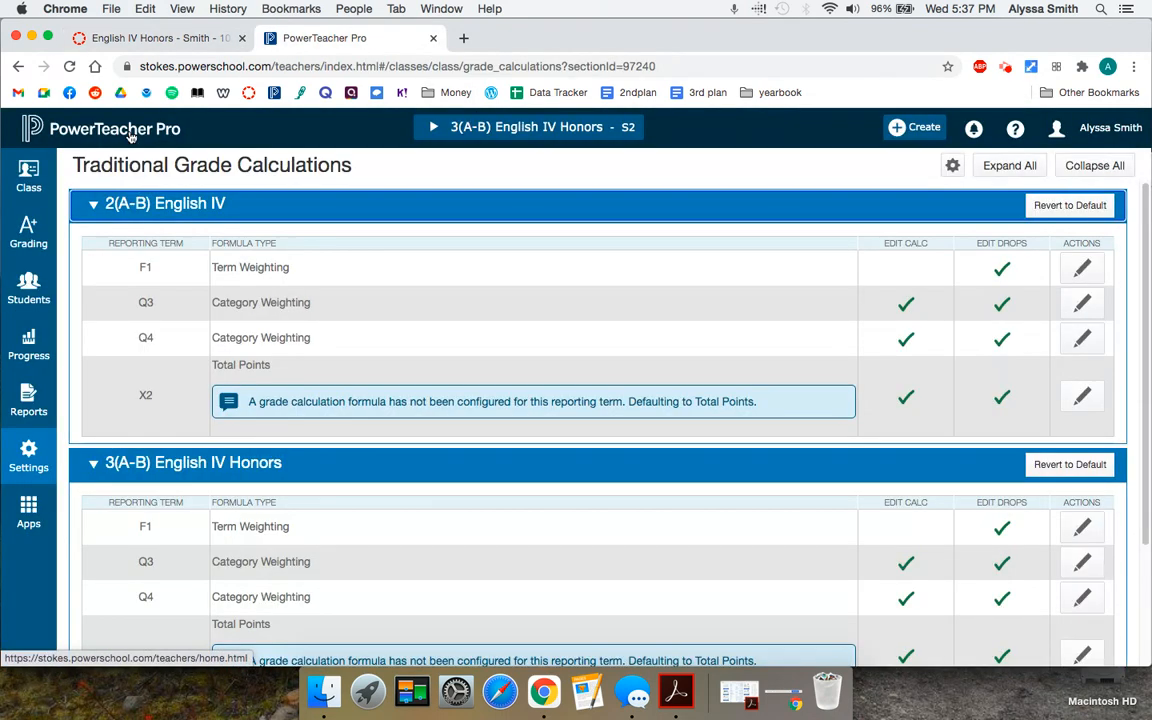
pyautogui.click(28, 200)
pyautogui.click(113, 214)
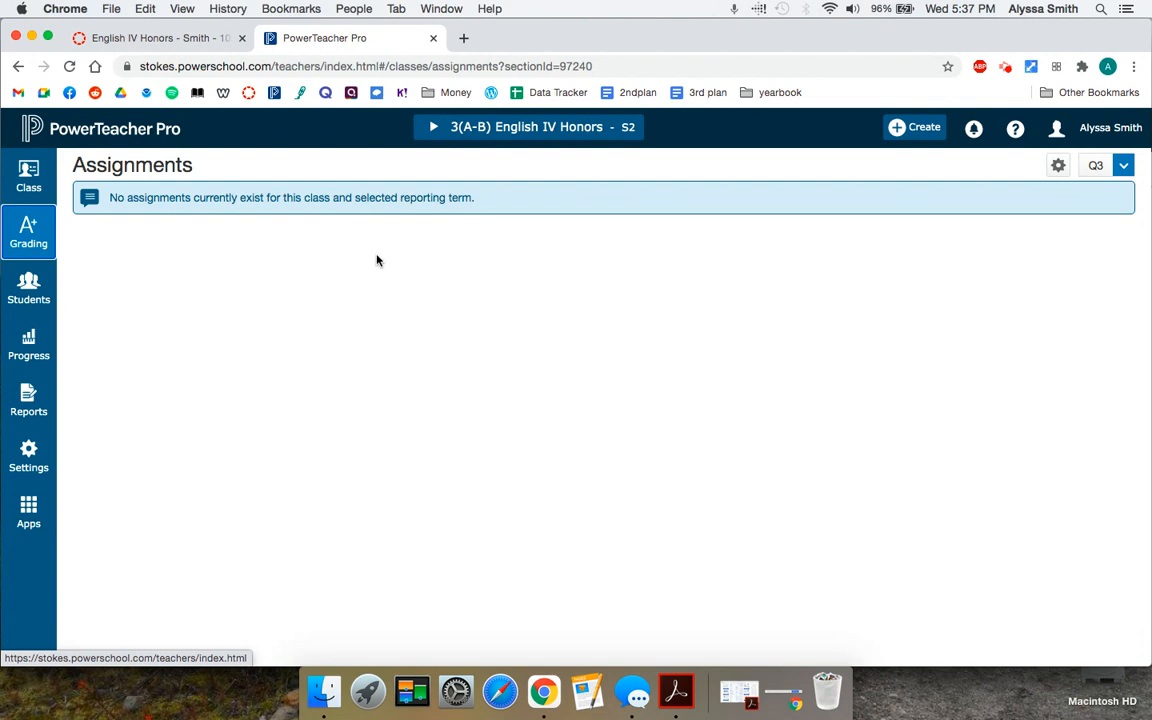
# Open the traditional grade calculations, review the Q3 category weighting formula for 3(A-B) English IV Honors, and save it.
pyautogui.click(28, 455)
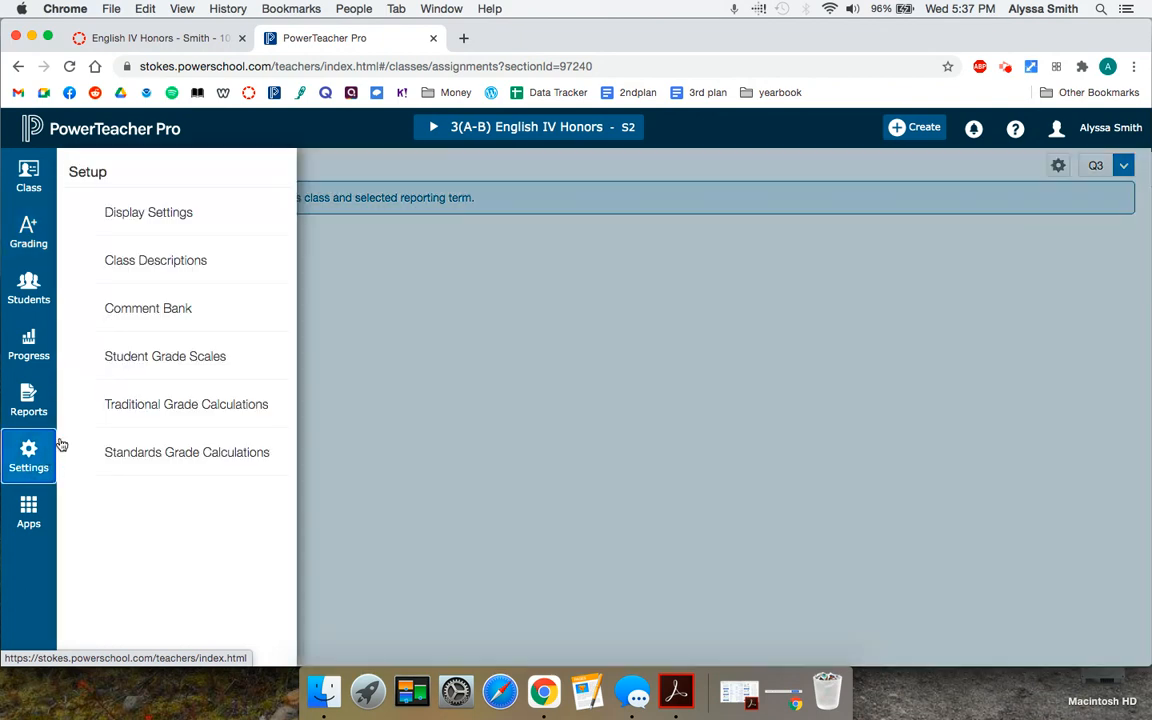
pyautogui.click(146, 404)
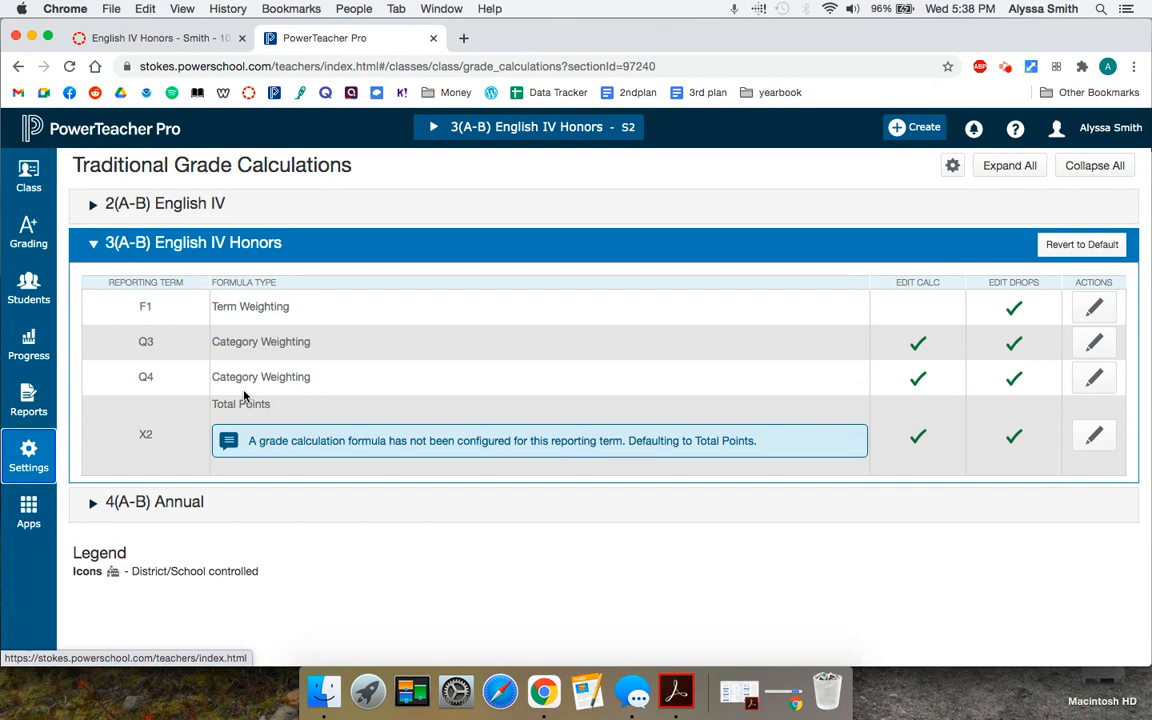
pyautogui.click(1091, 345)
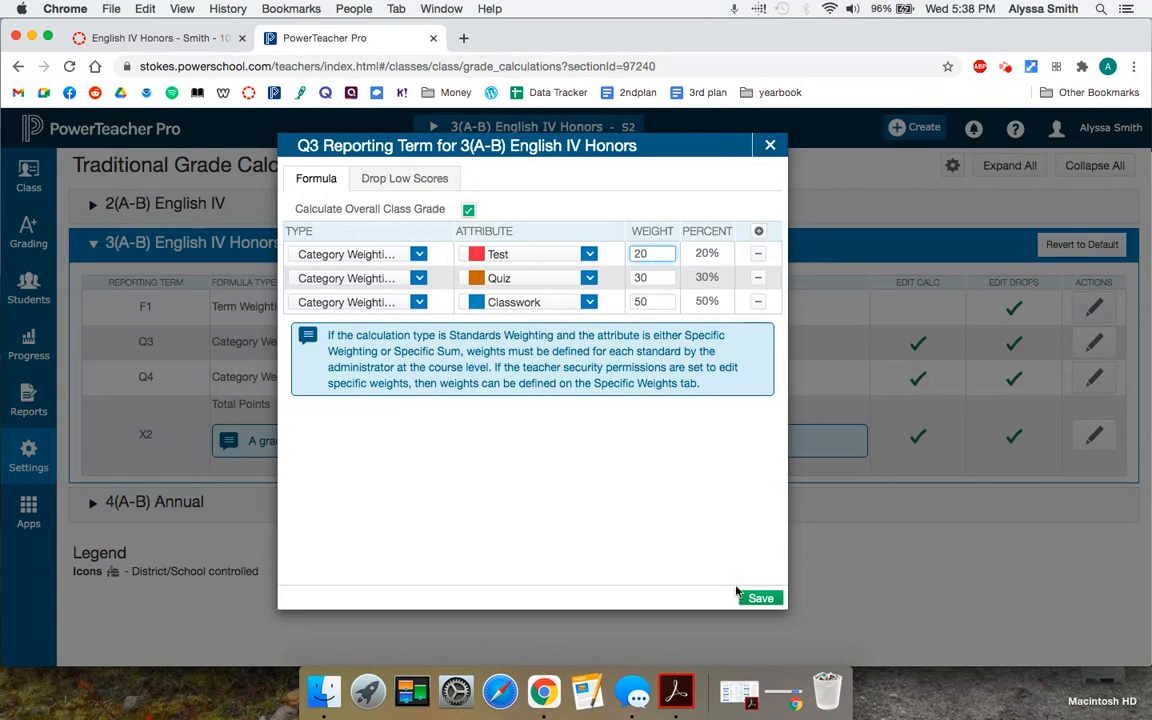
pyautogui.click(758, 598)
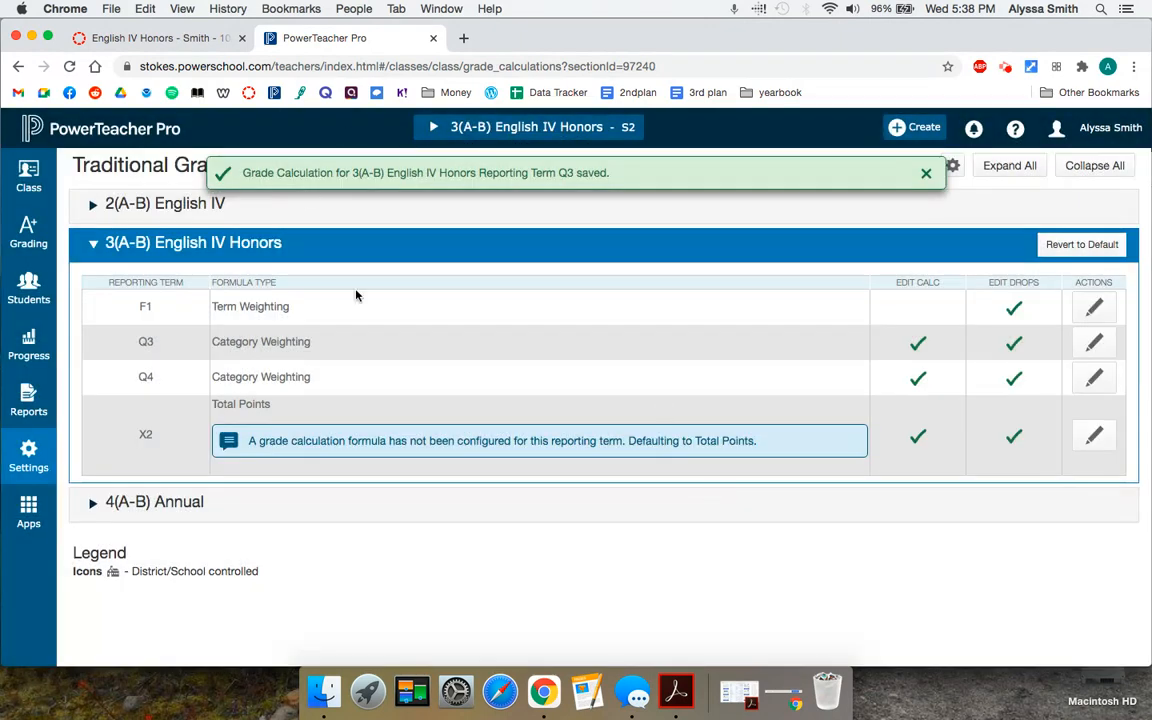
# Switch to the Canvas course and import the assignment groups from its Assignments page.
pyautogui.click(175, 39)
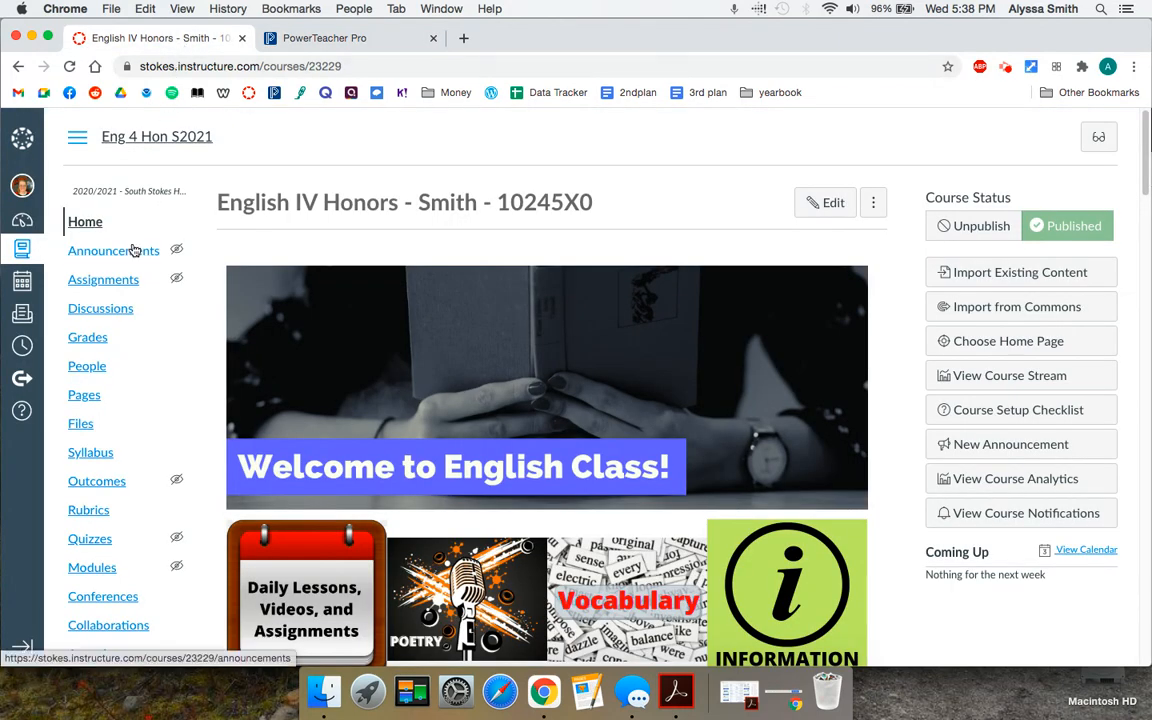
pyautogui.click(121, 284)
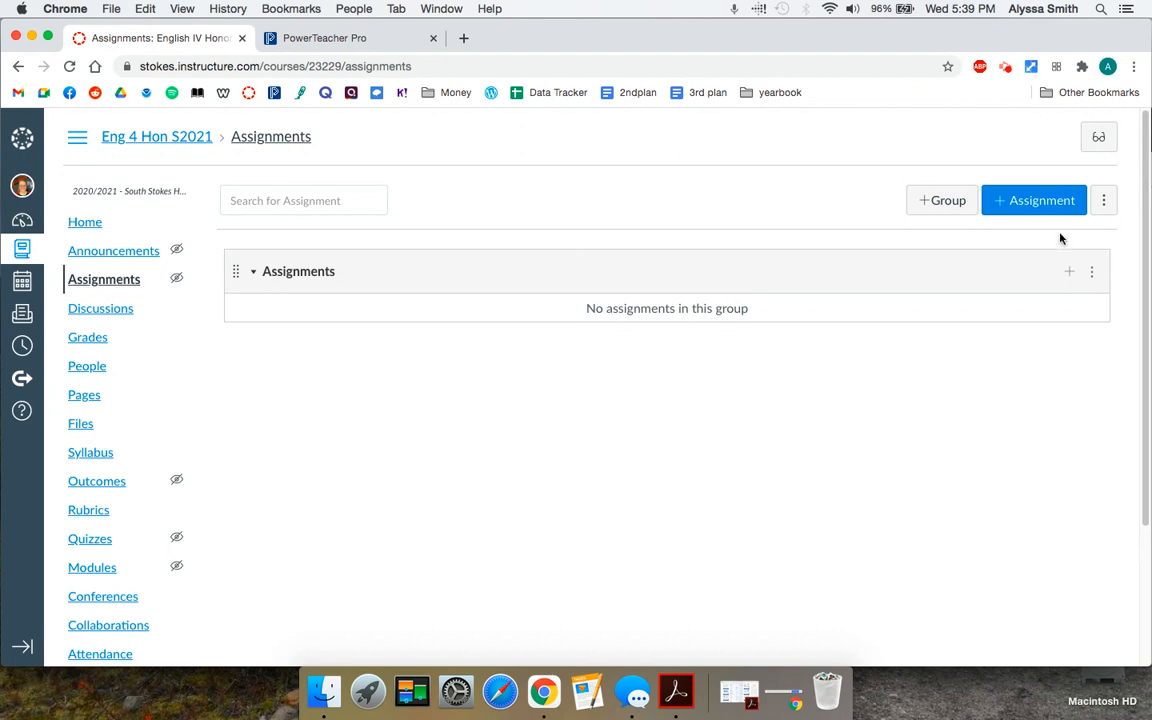
pyautogui.click(1104, 203)
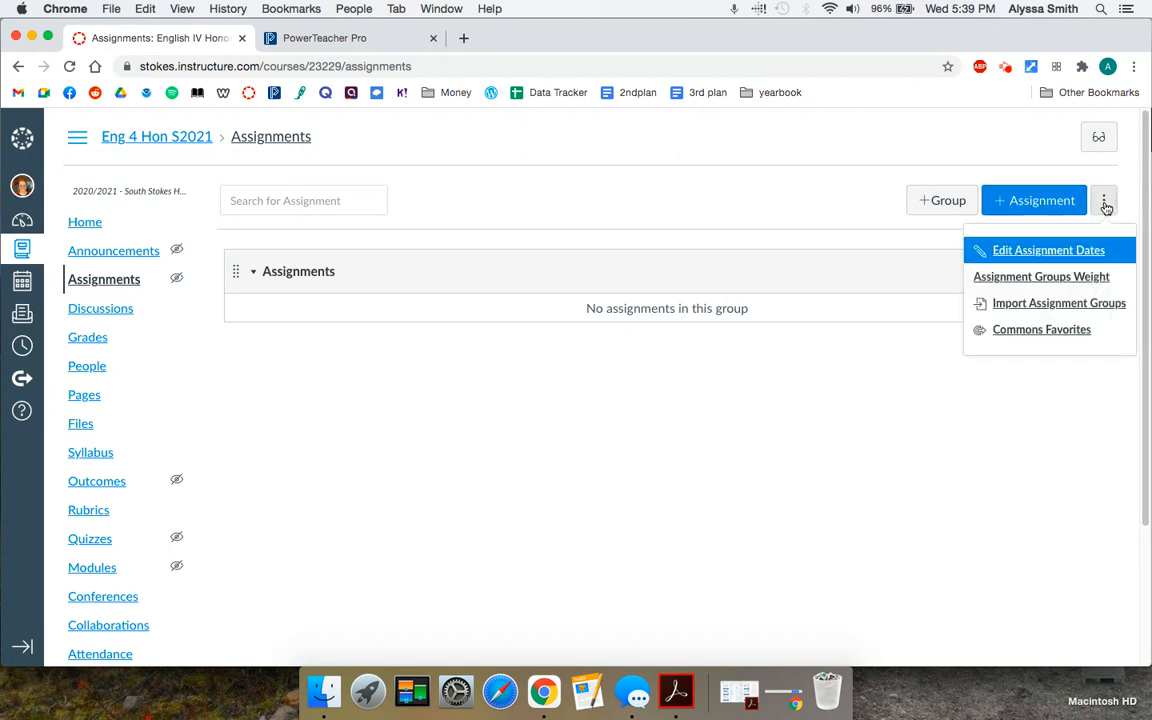
pyautogui.click(1065, 313)
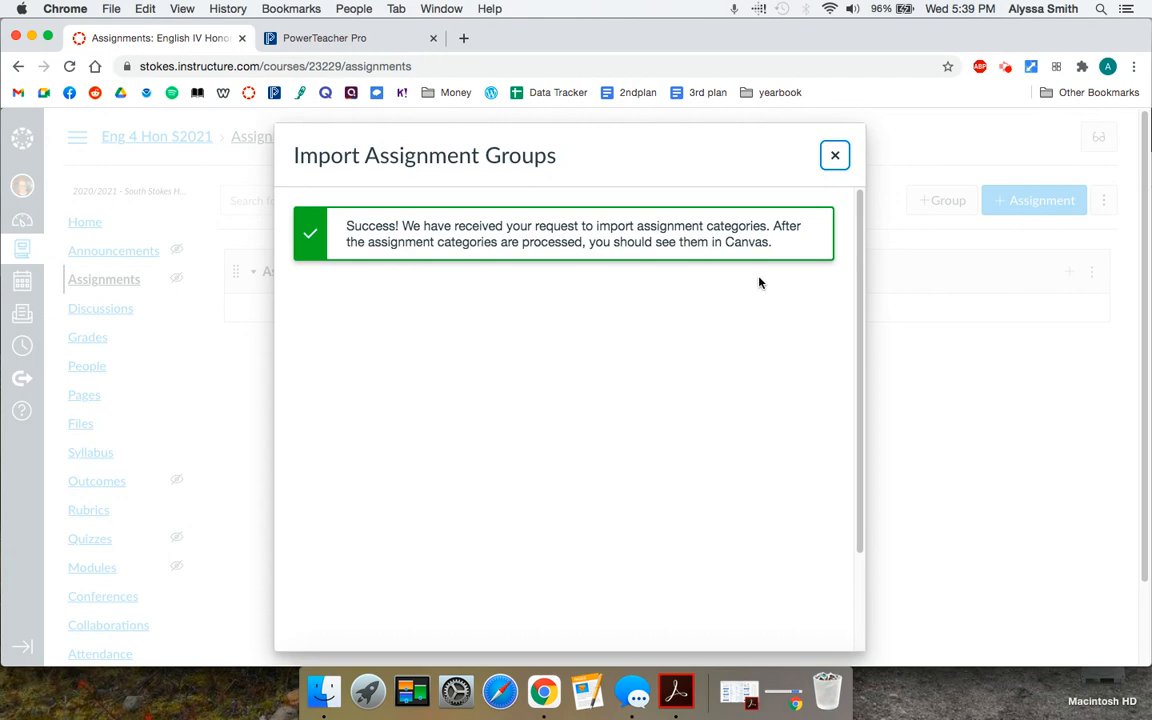
pyautogui.click(1005, 70)
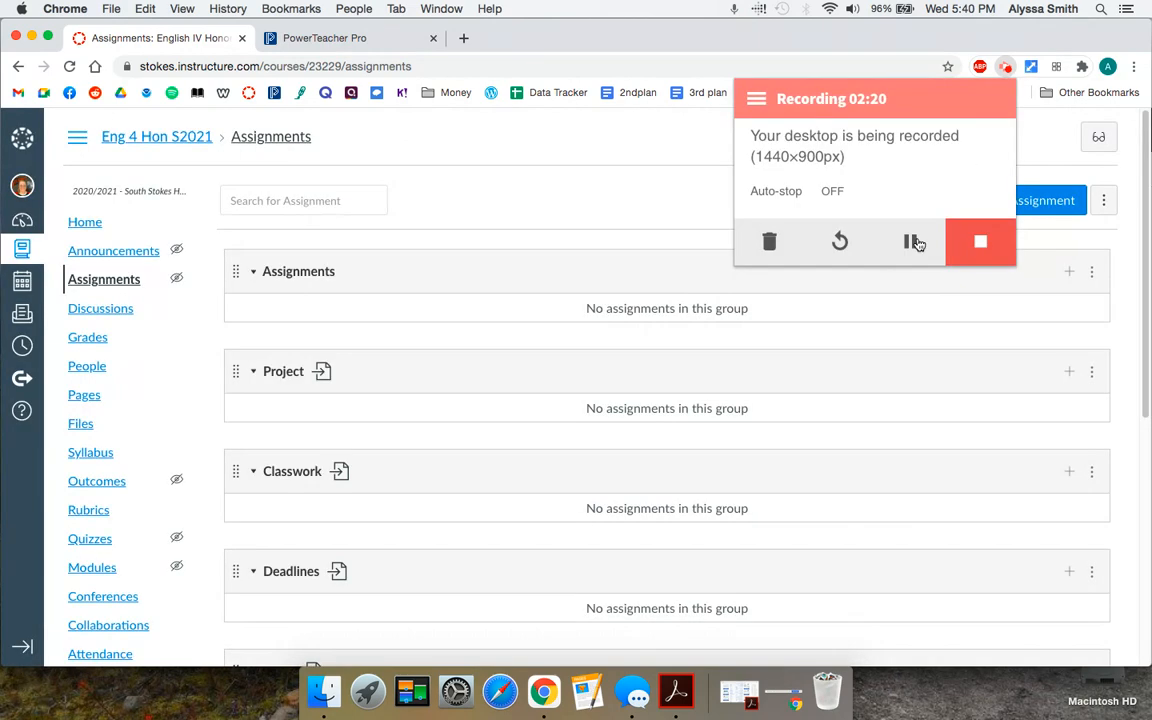
pyautogui.click(632, 200)
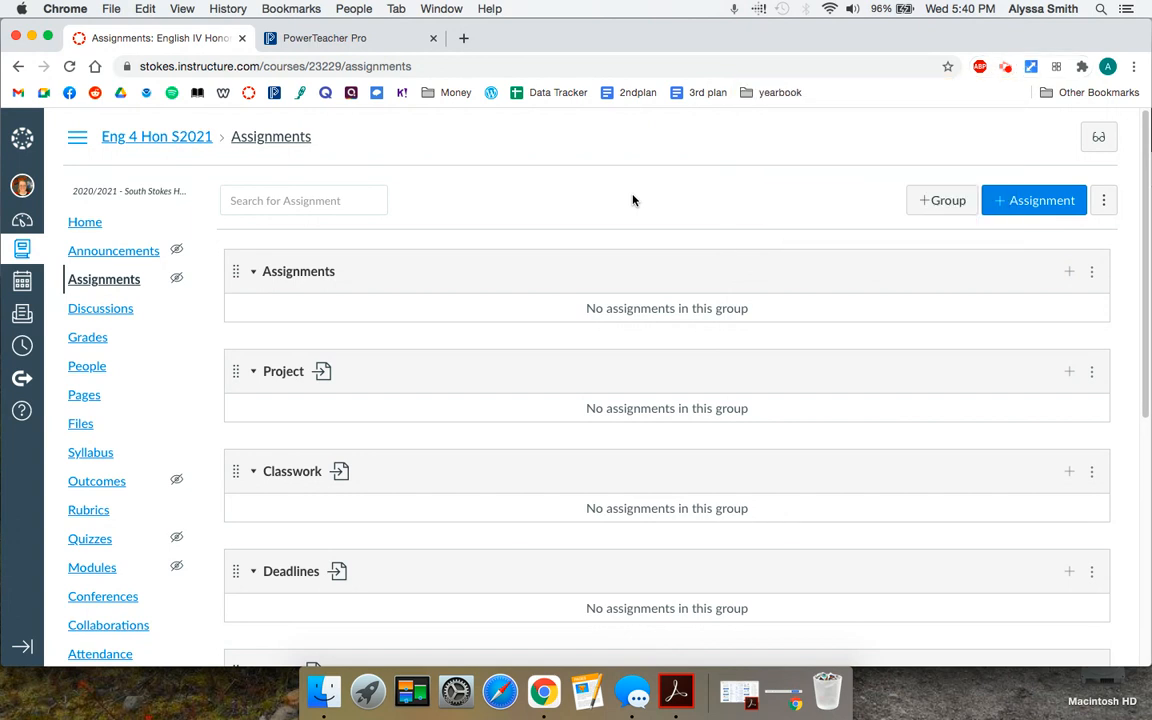
# Delete the unneeded Advertising and Posts assignment groups, confirming each deletion.
pyautogui.scroll(-6, 632, 200)
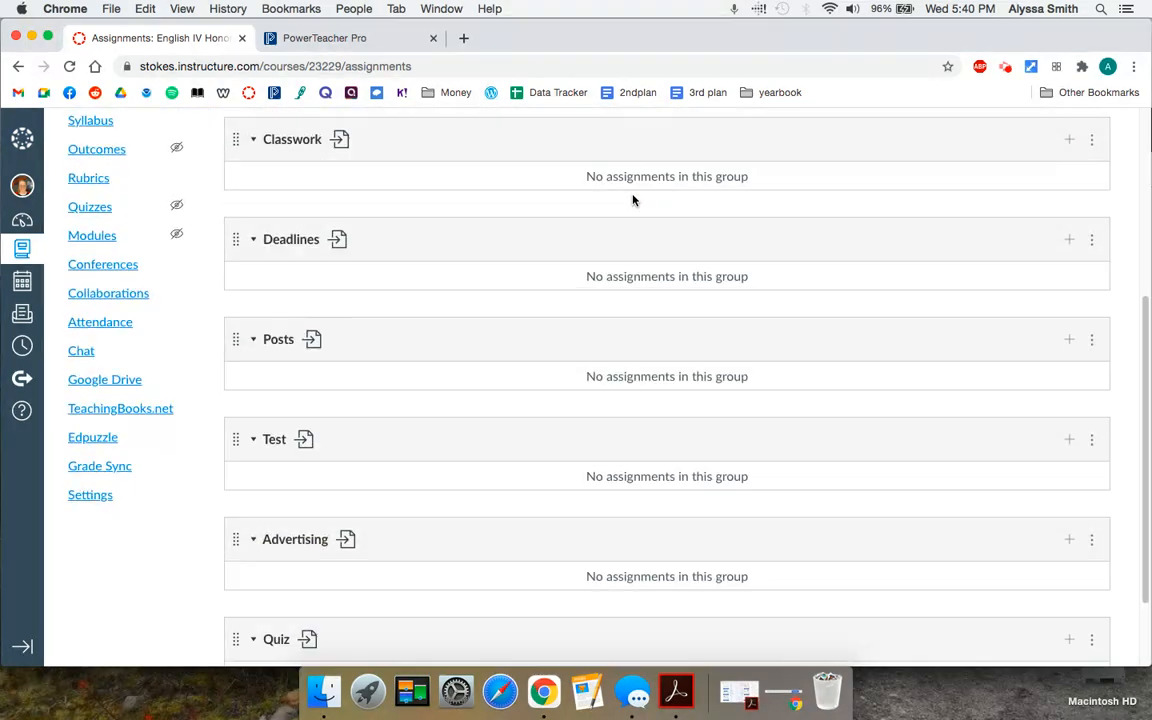
pyautogui.scroll(-2, 632, 200)
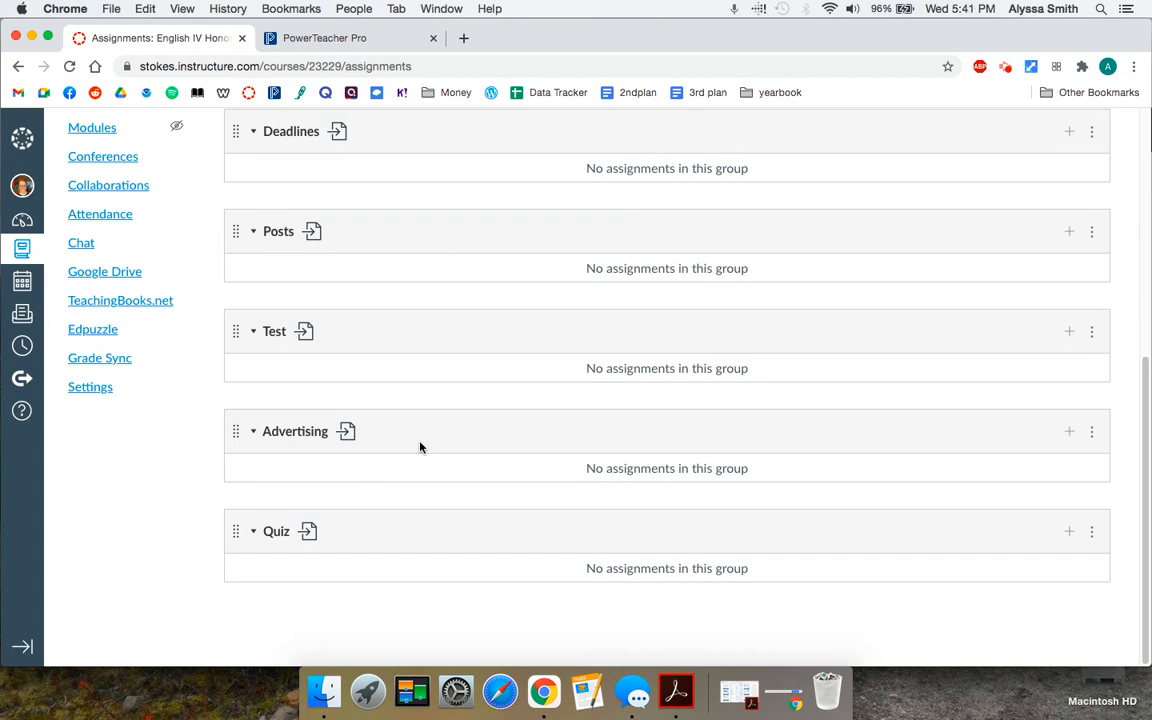
pyautogui.click(1092, 433)
pyautogui.click(1042, 503)
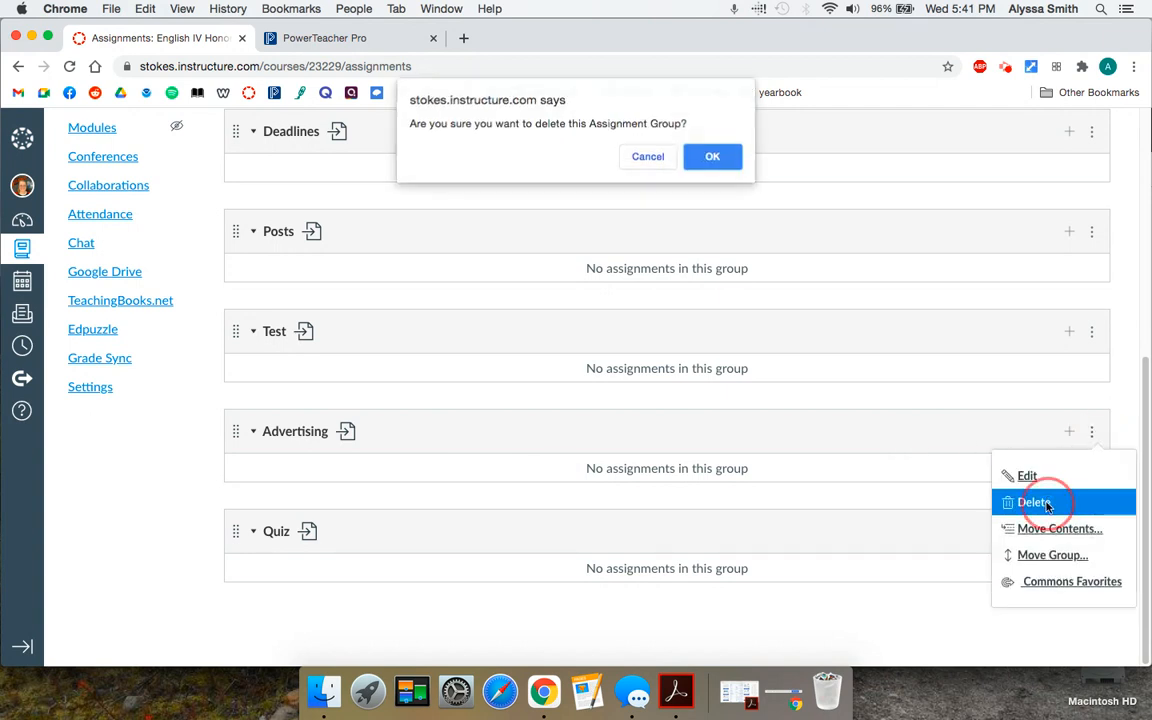
pyautogui.click(718, 160)
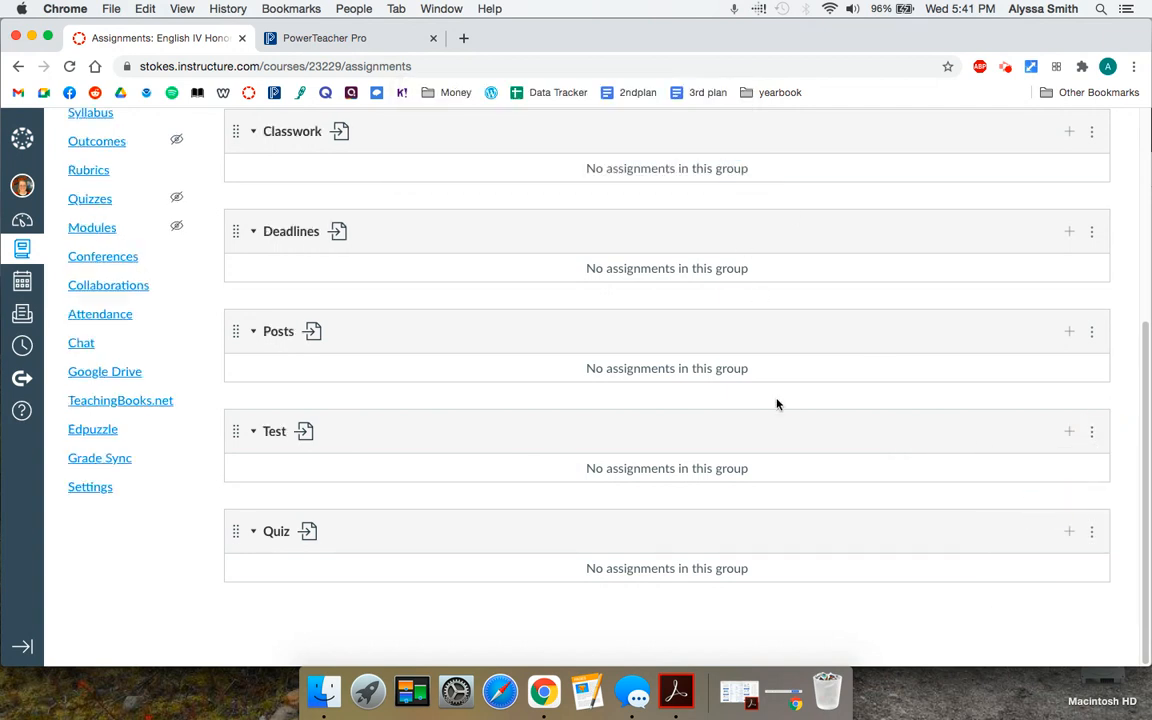
pyautogui.click(1092, 334)
pyautogui.click(1062, 403)
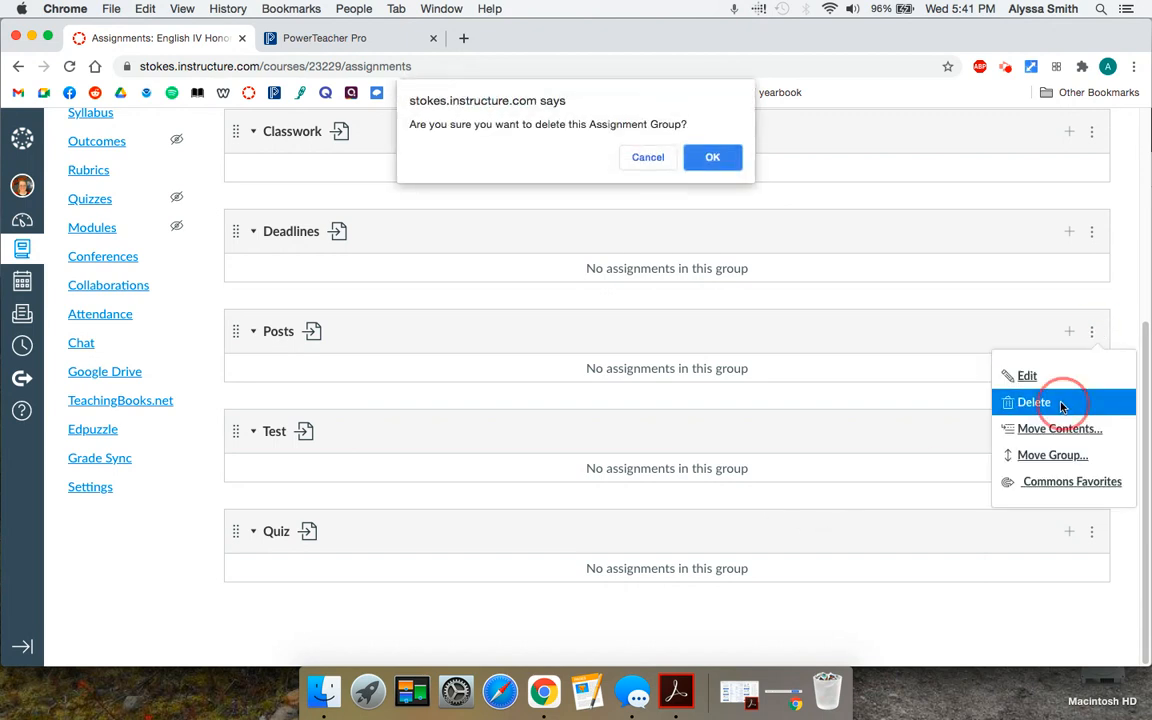
pyautogui.click(722, 158)
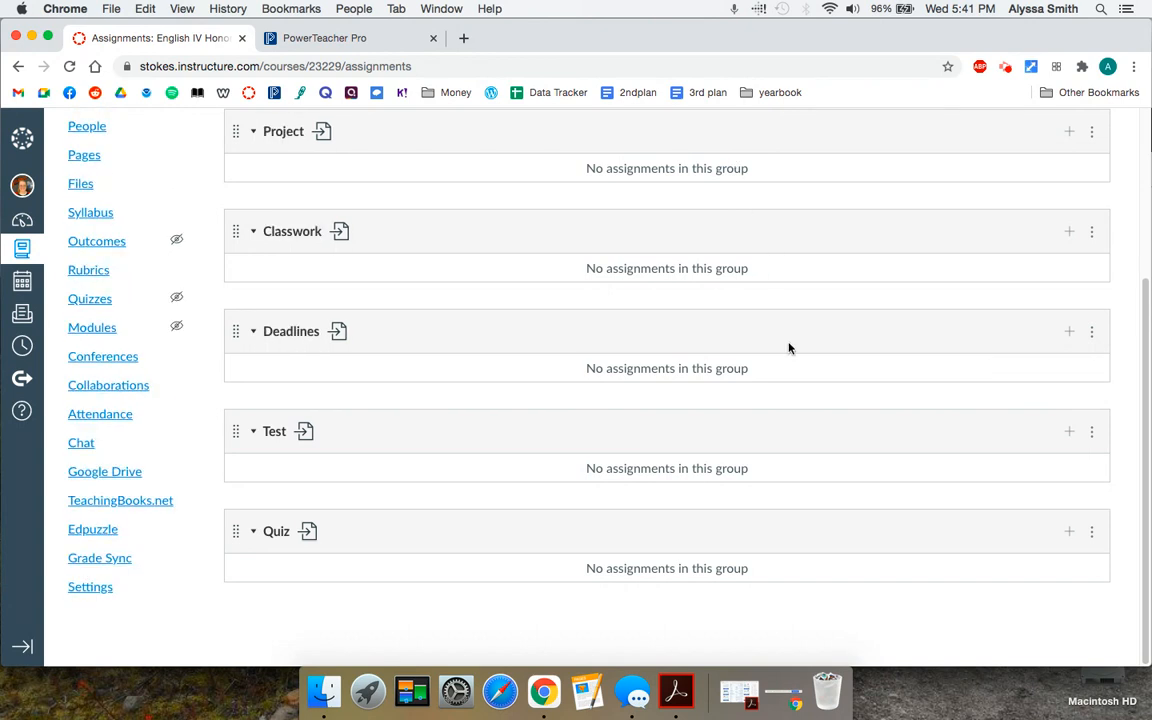
# Delete the Deadlines and Project assignment groups from the course, confirming each deletion.
pyautogui.click(1092, 331)
pyautogui.click(1038, 402)
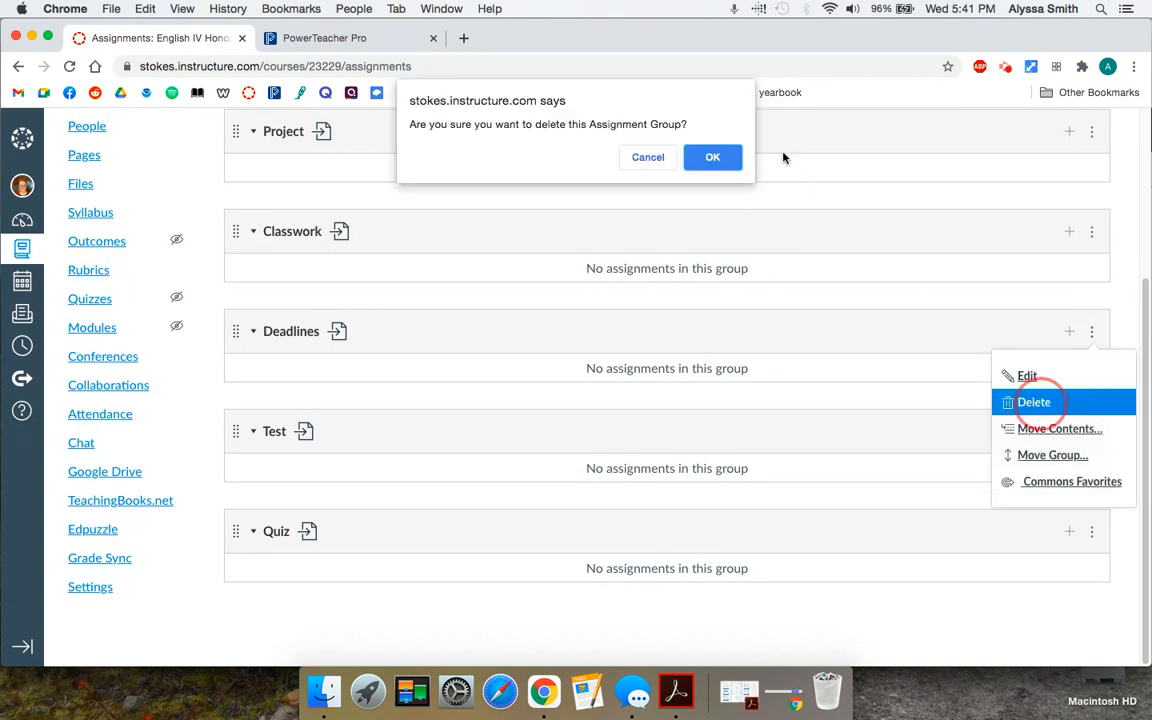
pyautogui.click(726, 159)
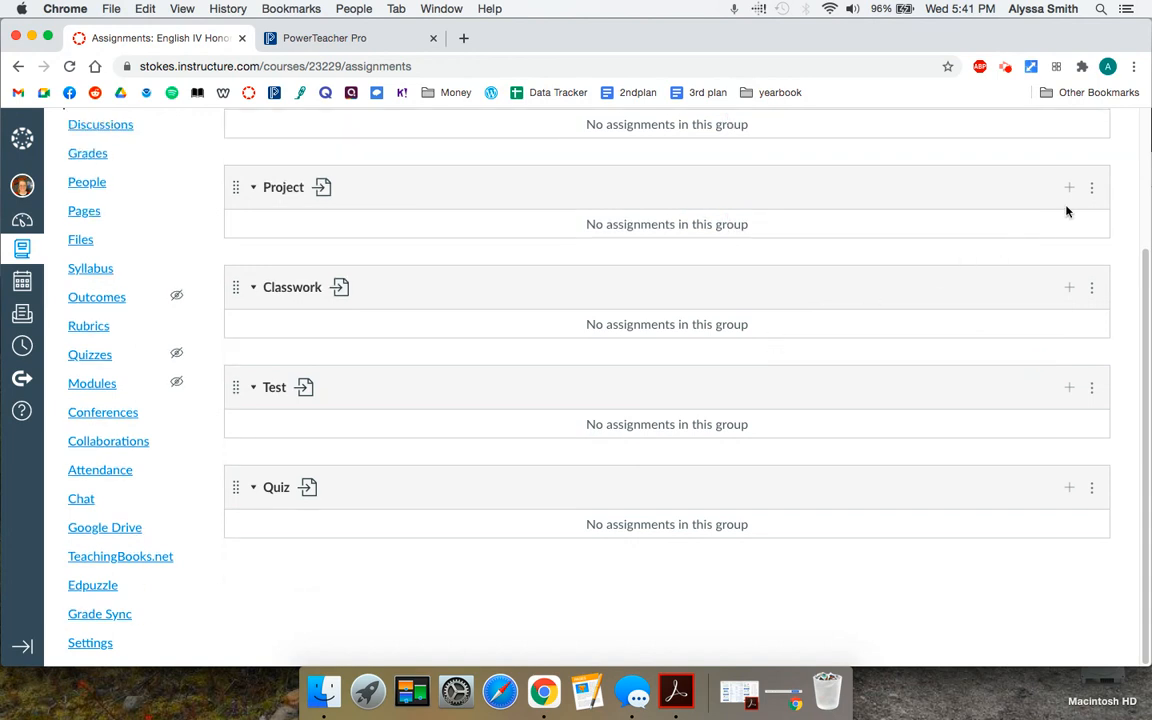
pyautogui.click(1091, 188)
pyautogui.click(1040, 258)
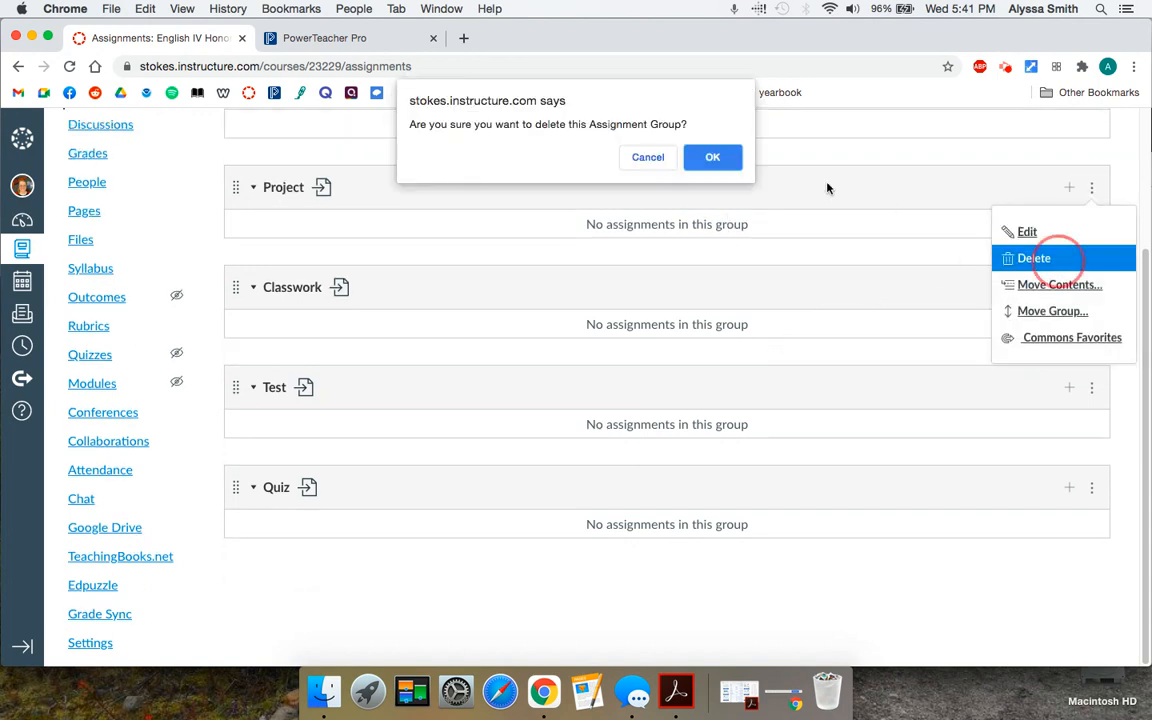
pyautogui.click(708, 157)
# Delete the default Assignments group that was not imported, confirming the deletion.
pyautogui.scroll(3, 723, 319)
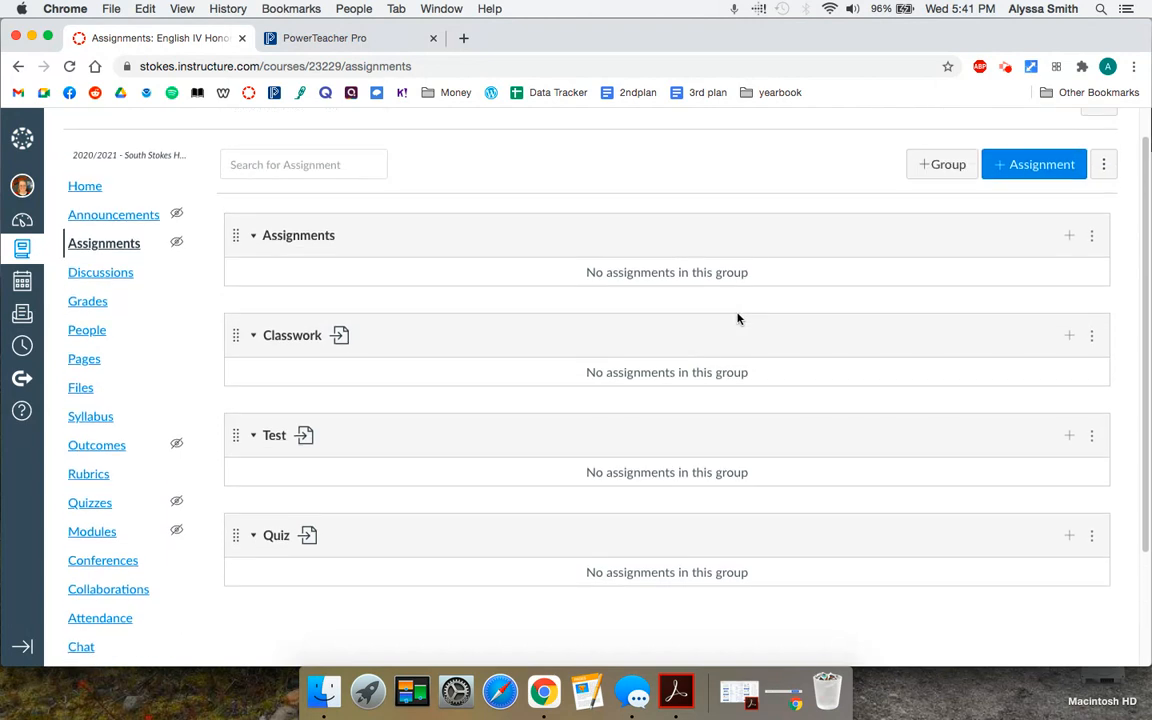
pyautogui.click(1091, 236)
pyautogui.click(1052, 312)
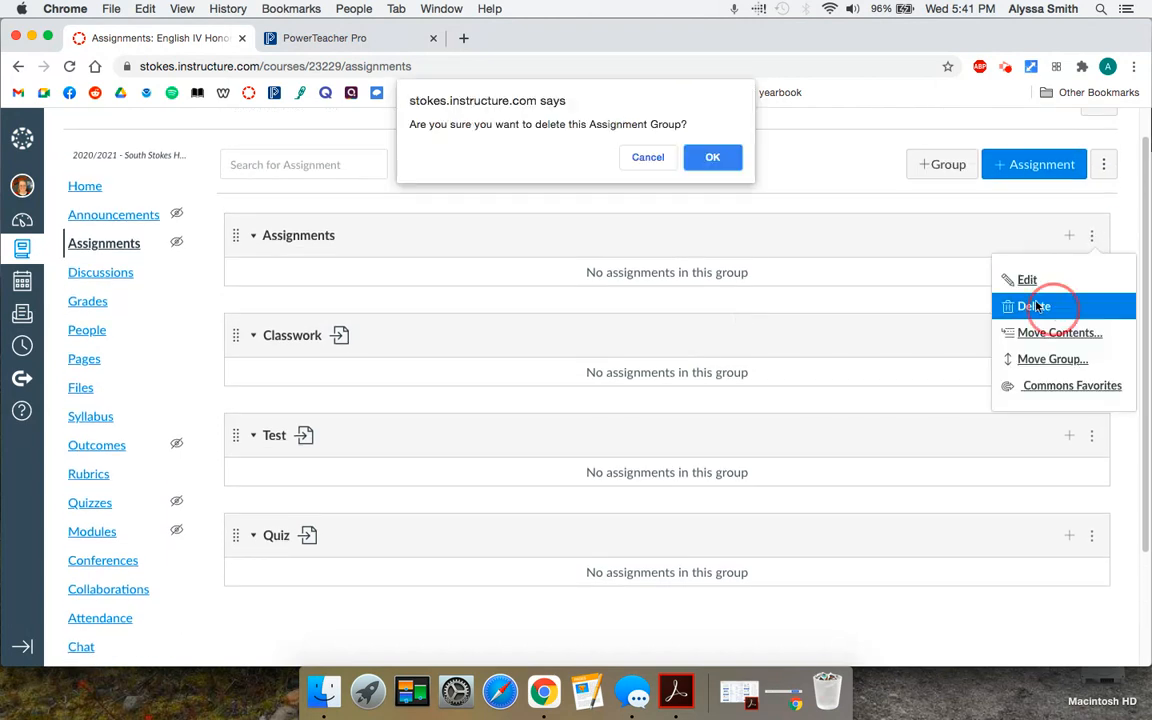
pyautogui.click(735, 158)
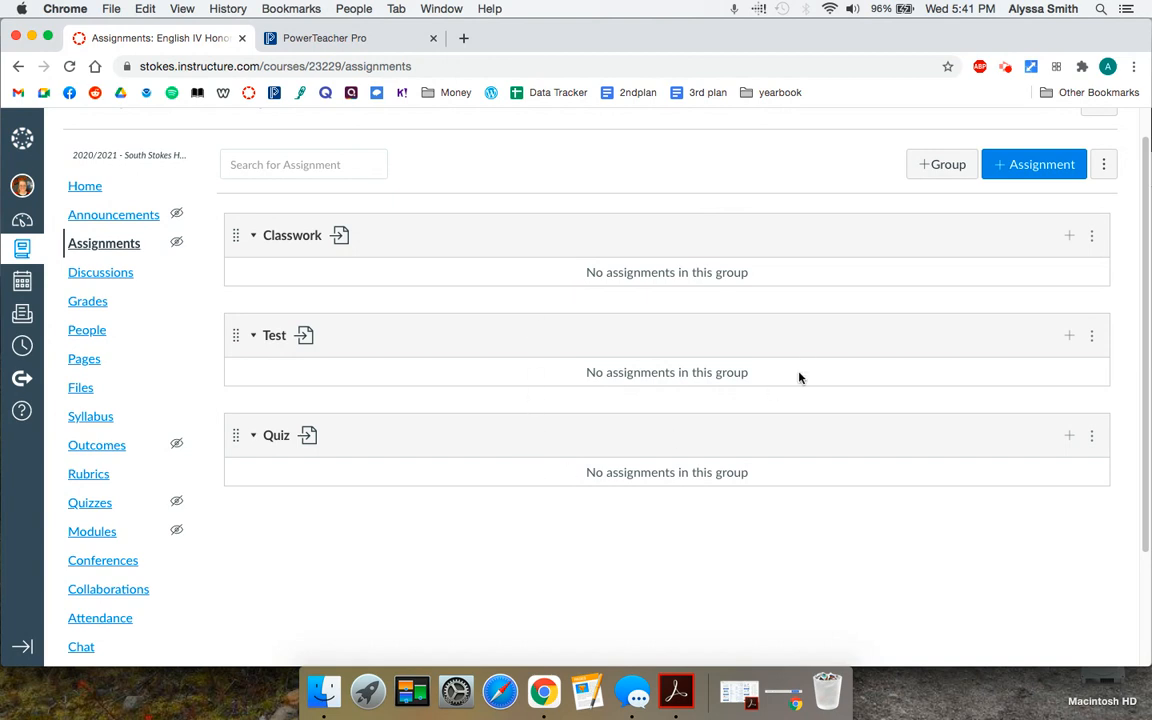
# Start a new assignment in the Classwork group and name it "Orientation Assn.".
pyautogui.click(1070, 236)
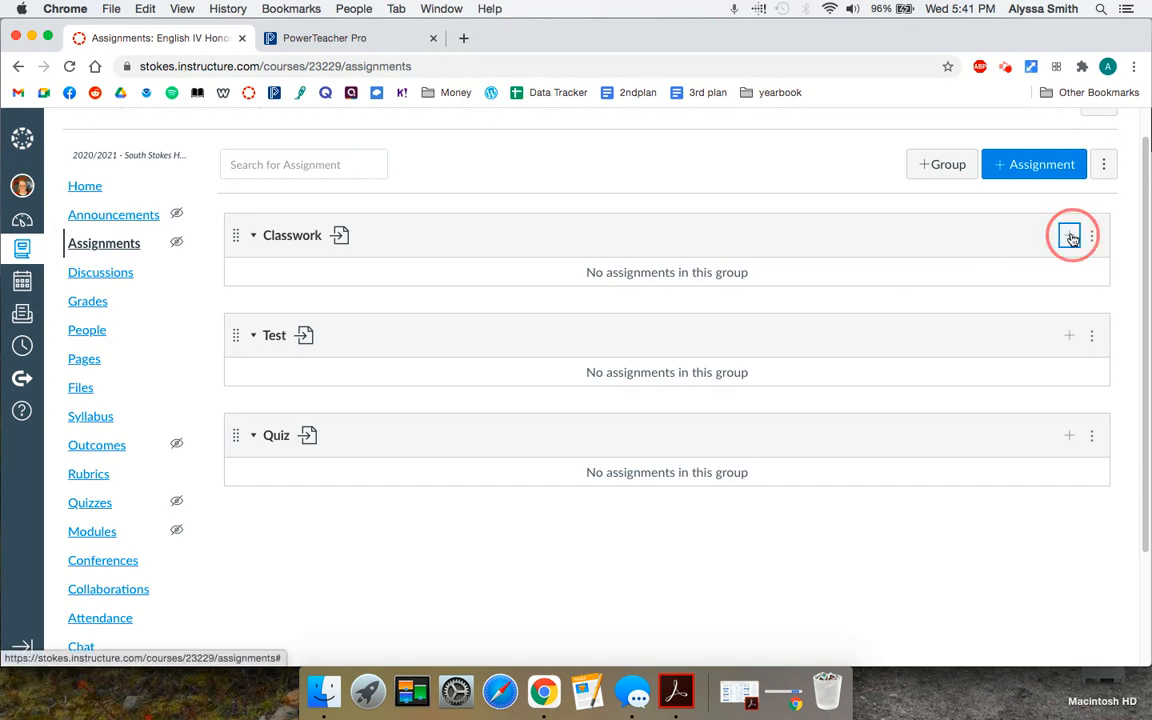
pyautogui.click(663, 363)
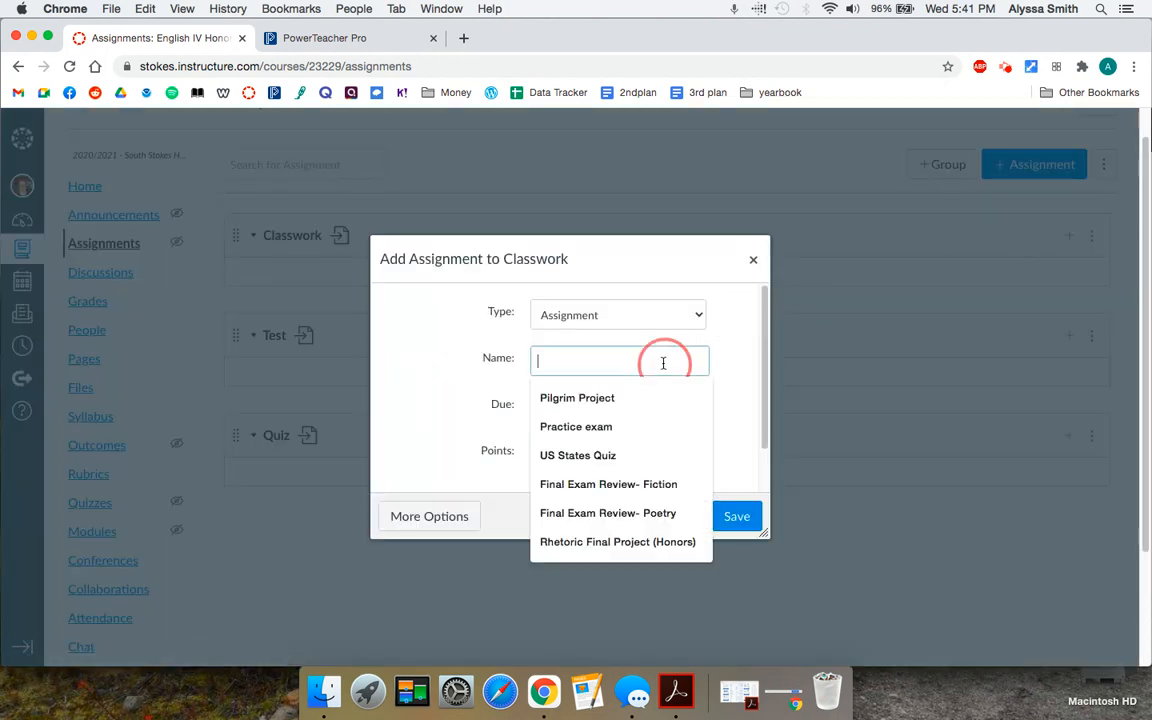
pyautogui.write('Orien')
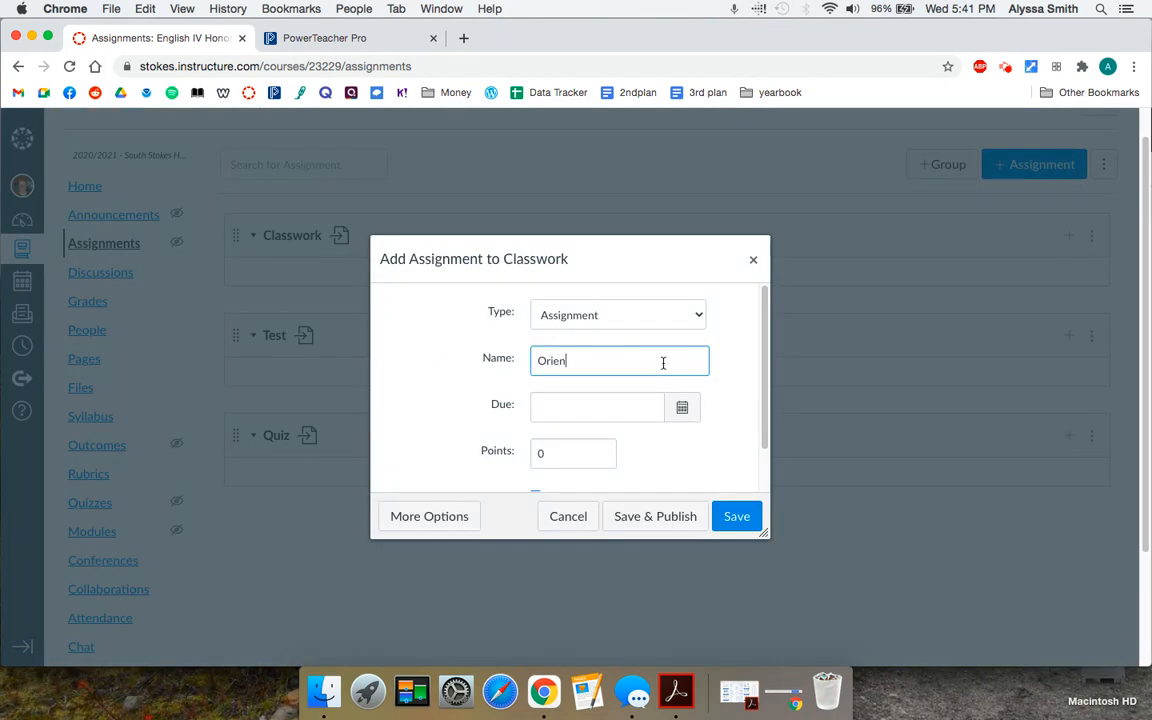
pyautogui.write('tation Assn.')
# Set the new assignment's due date to Jan 8, 2021.
pyautogui.click(682, 408)
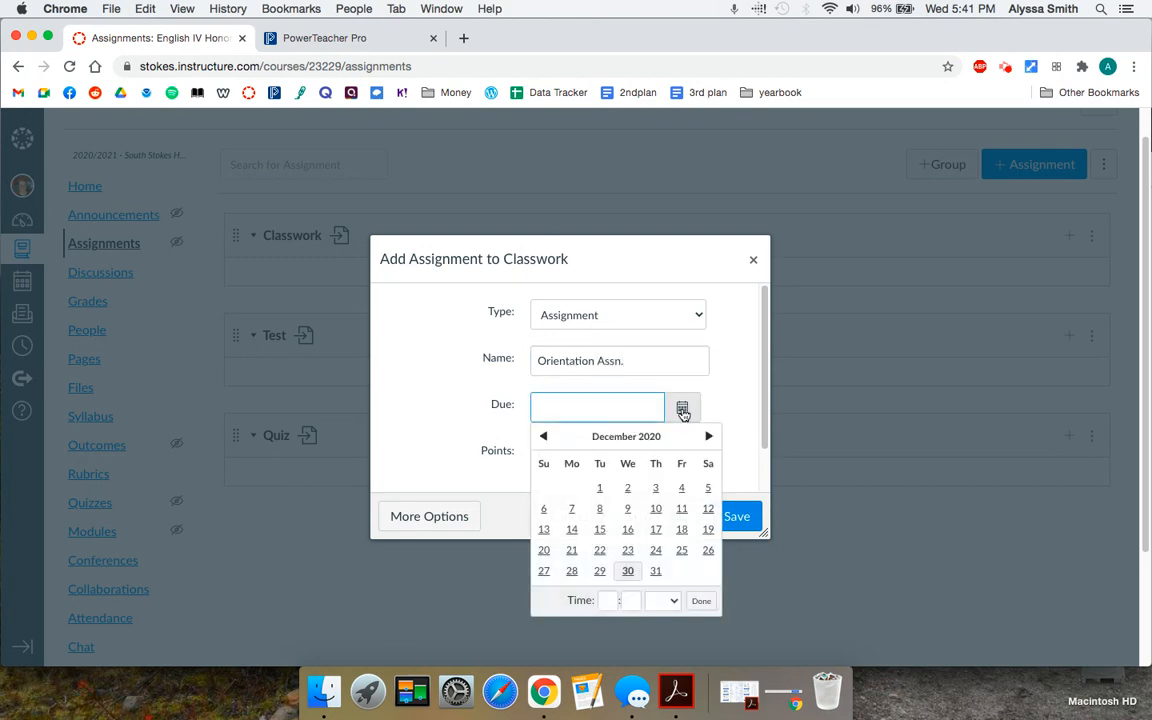
pyautogui.click(681, 487)
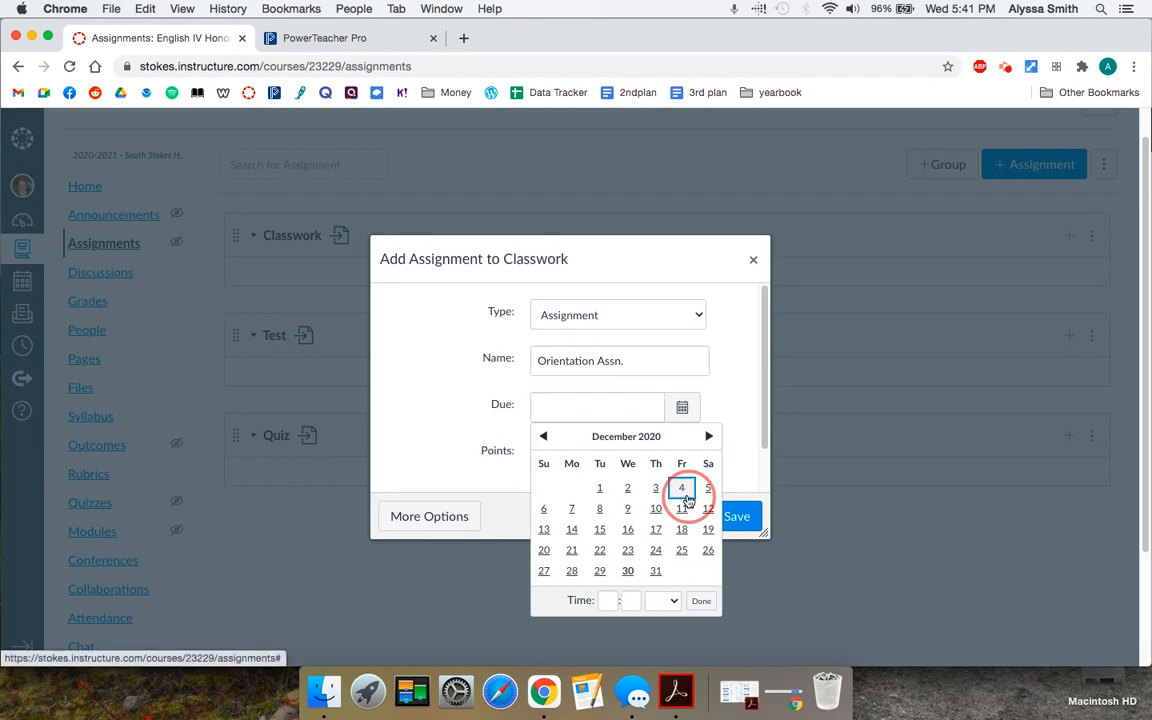
pyautogui.click(709, 436)
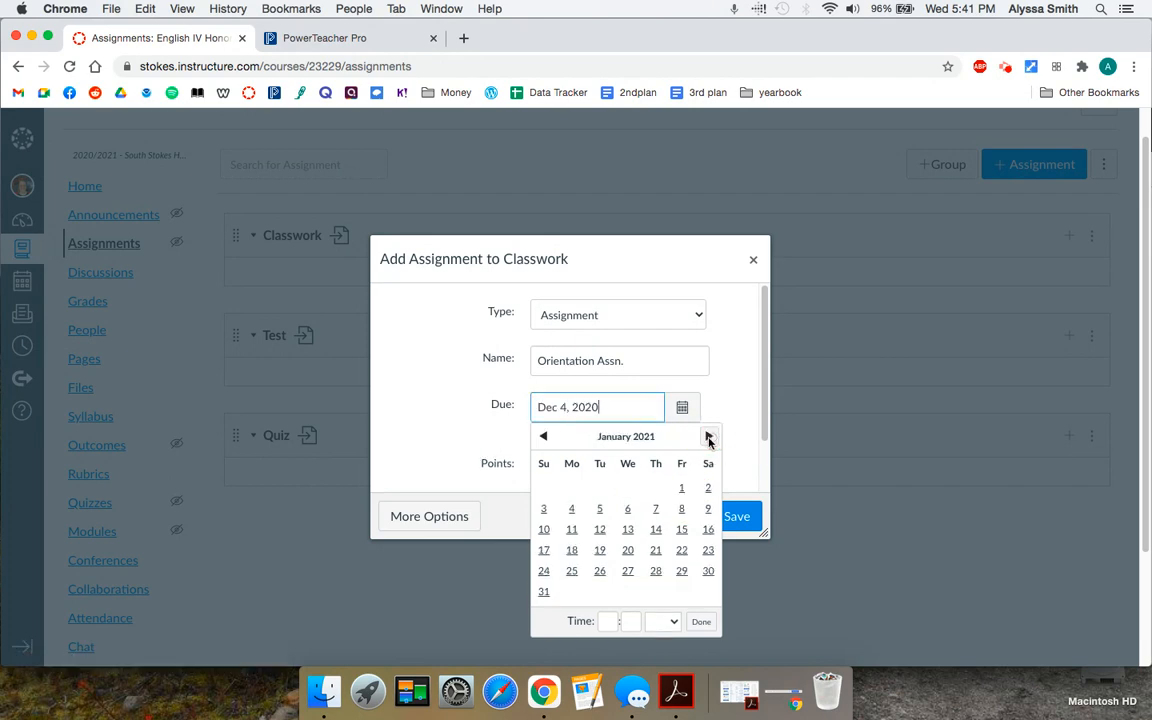
pyautogui.click(682, 509)
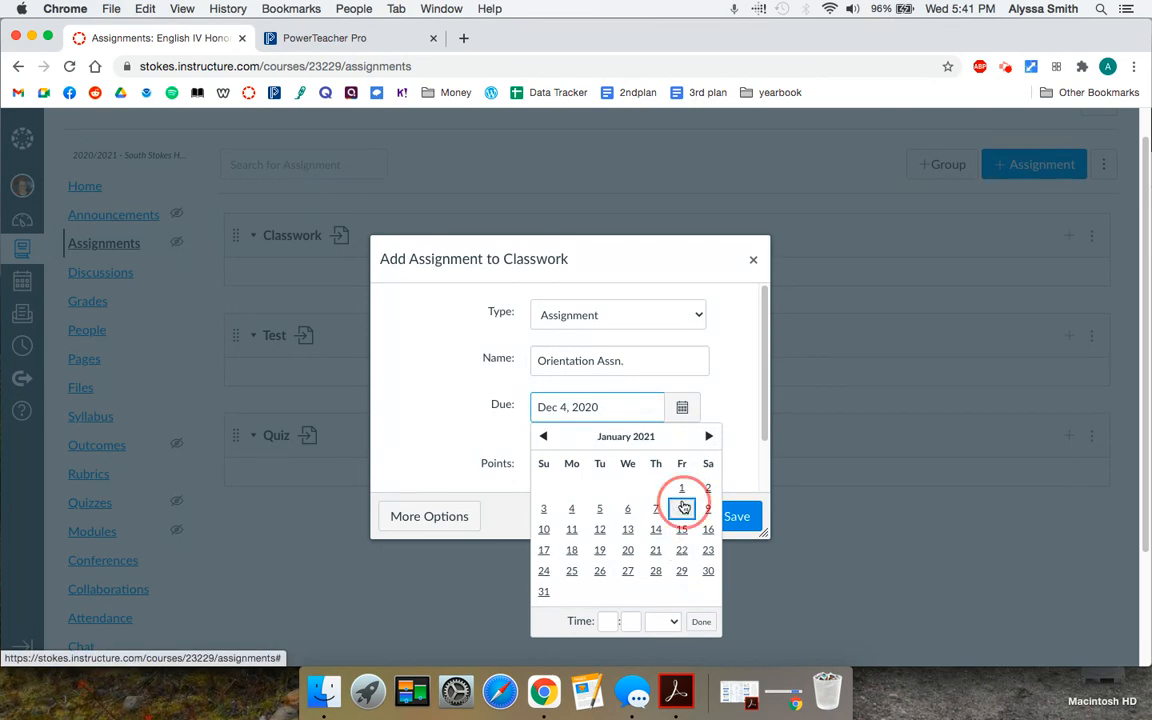
pyautogui.click(701, 622)
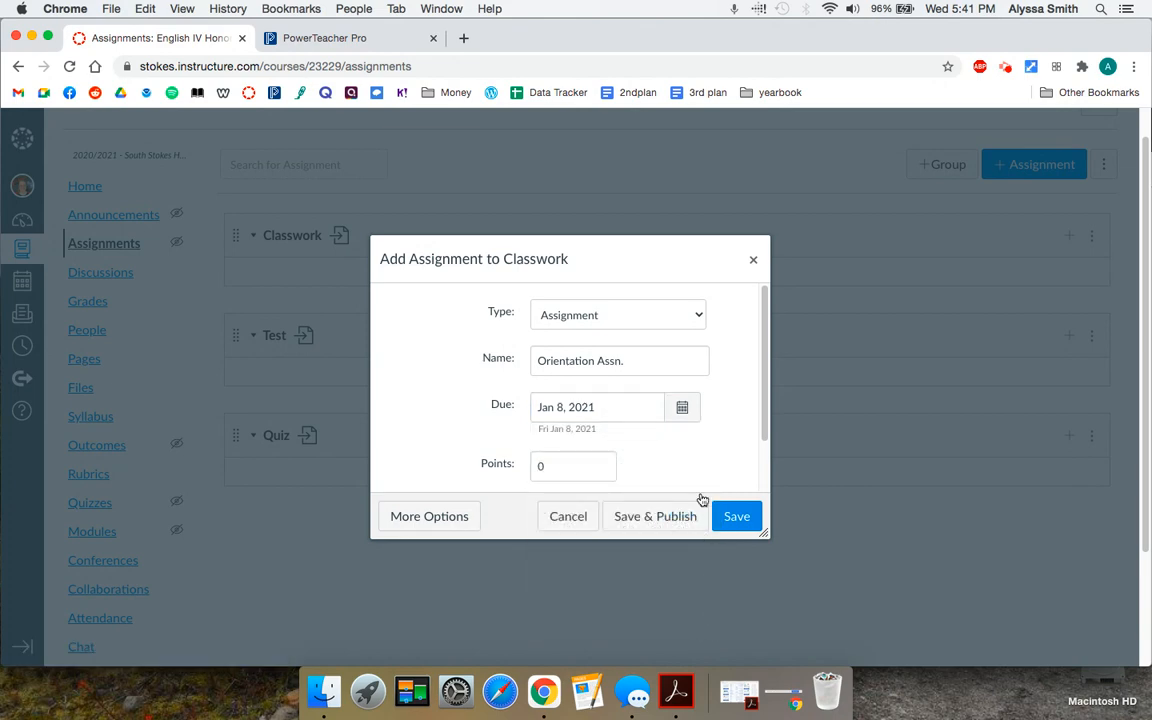
# Make the assignment worth 10 points and save it without publishing.
pyautogui.click(537, 467)
pyautogui.write('1')
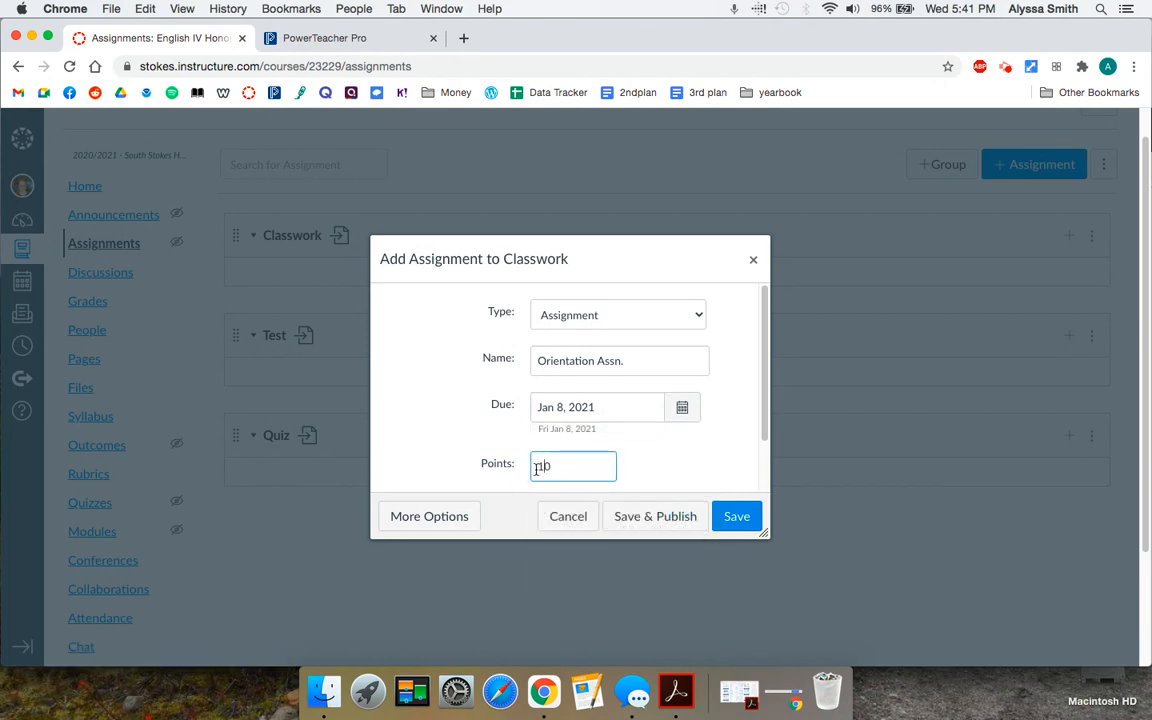
pyautogui.click(740, 520)
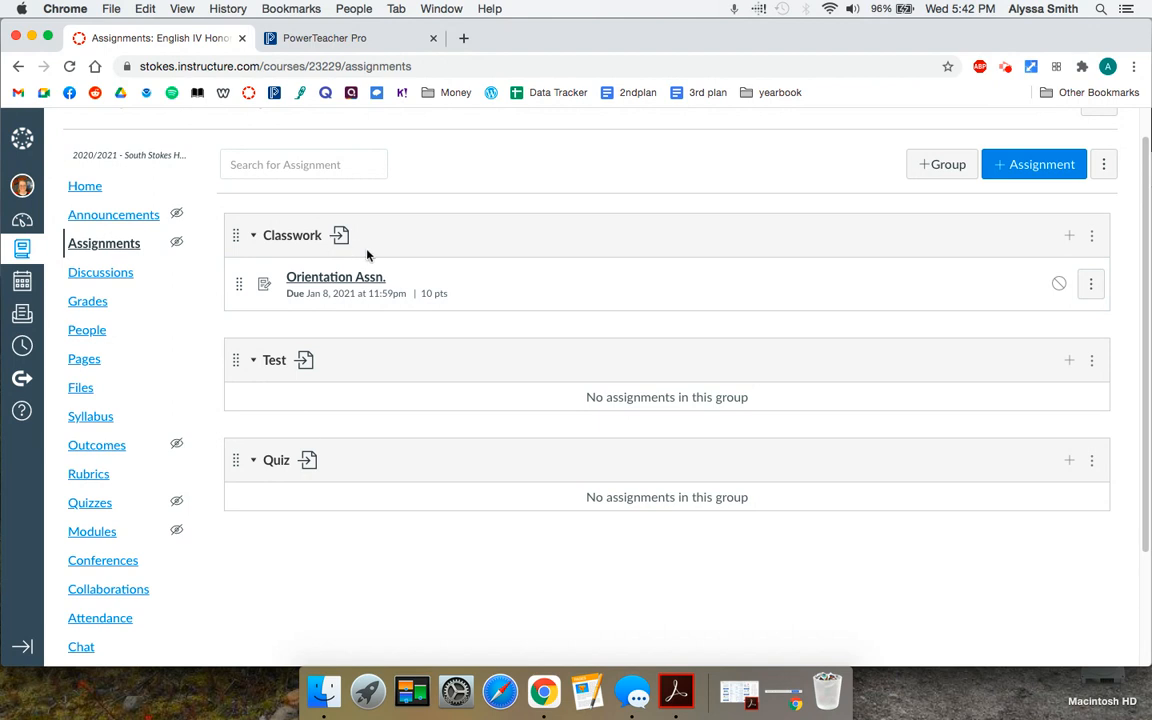
# Open the details page of the Orientation Assn. assignment in the Classwork group.
pyautogui.click(357, 279)
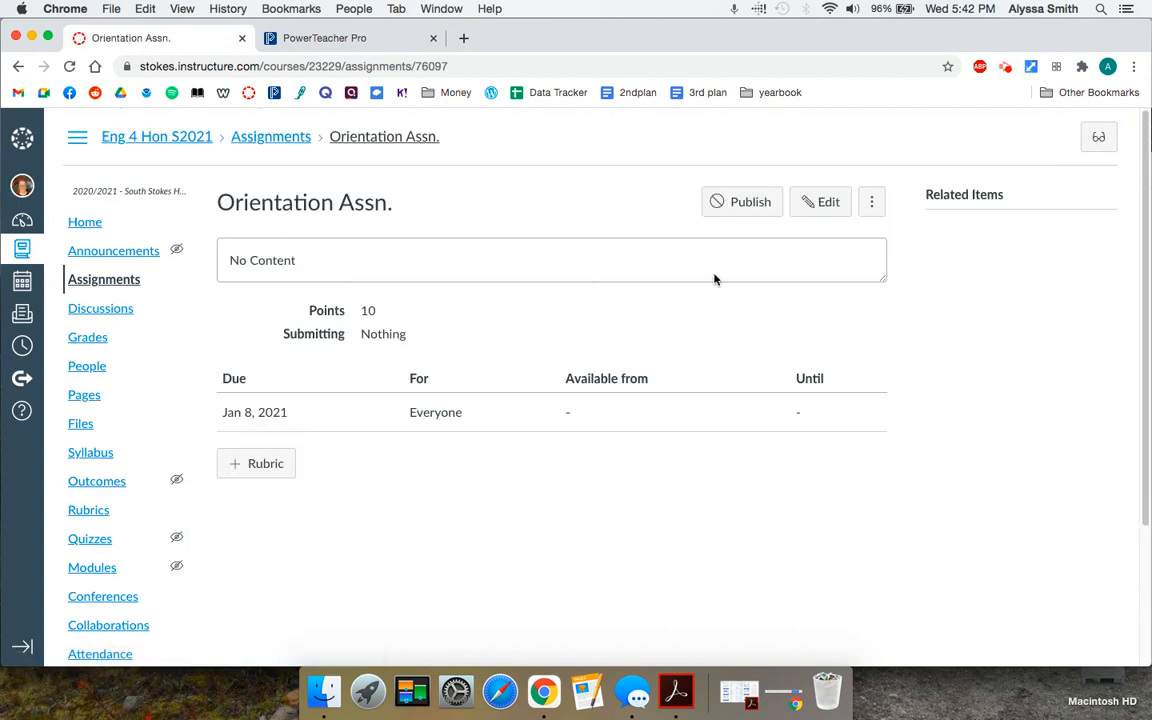
# Open the Orientation Assn. for editing, review its Sync to PowerSchool option, and leave the form without publishing.
pyautogui.click(822, 205)
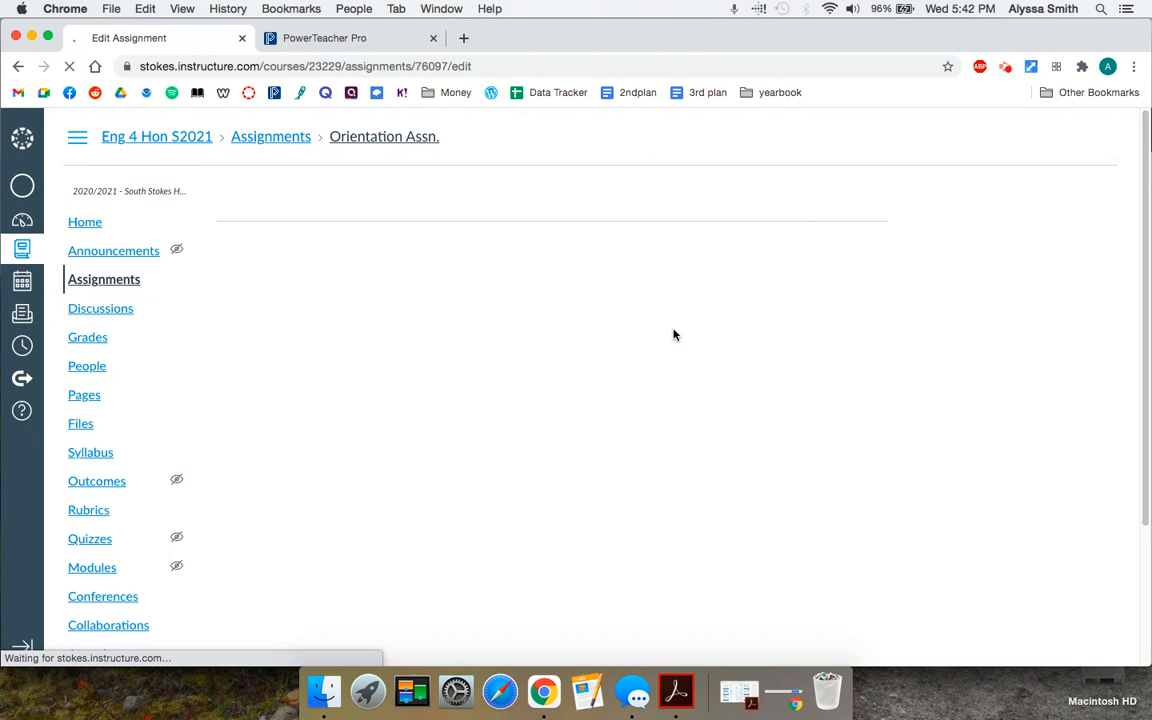
pyautogui.scroll(-3, 674, 335)
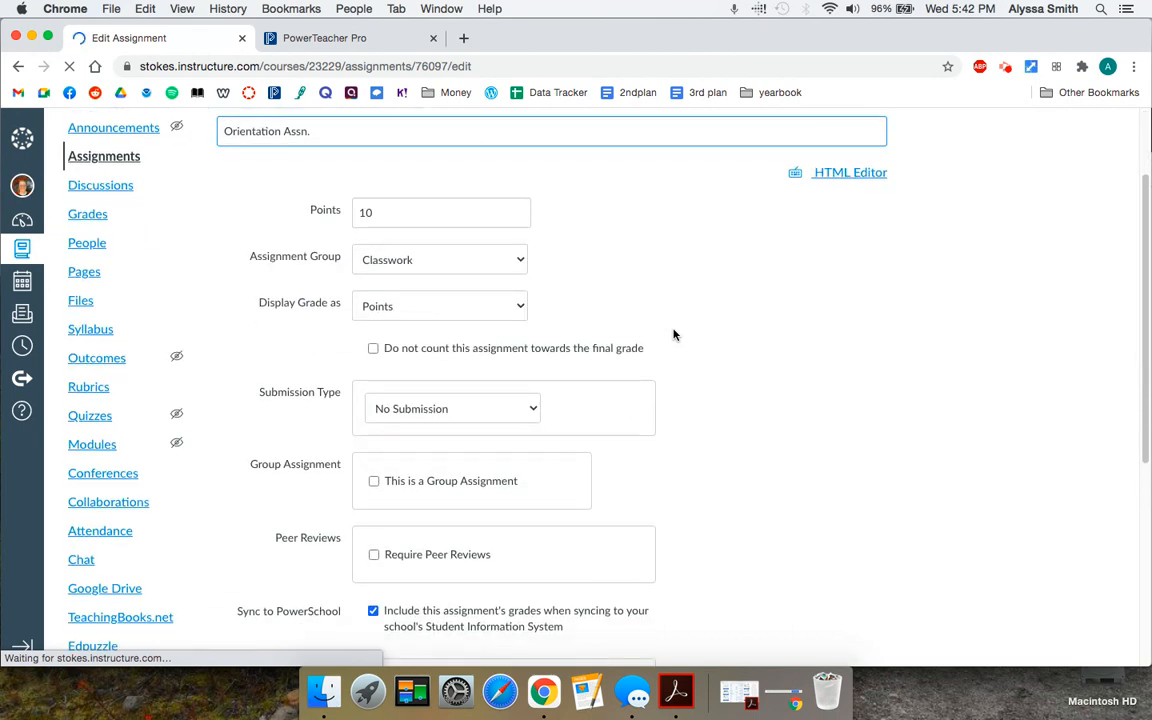
pyautogui.scroll(-6, 674, 335)
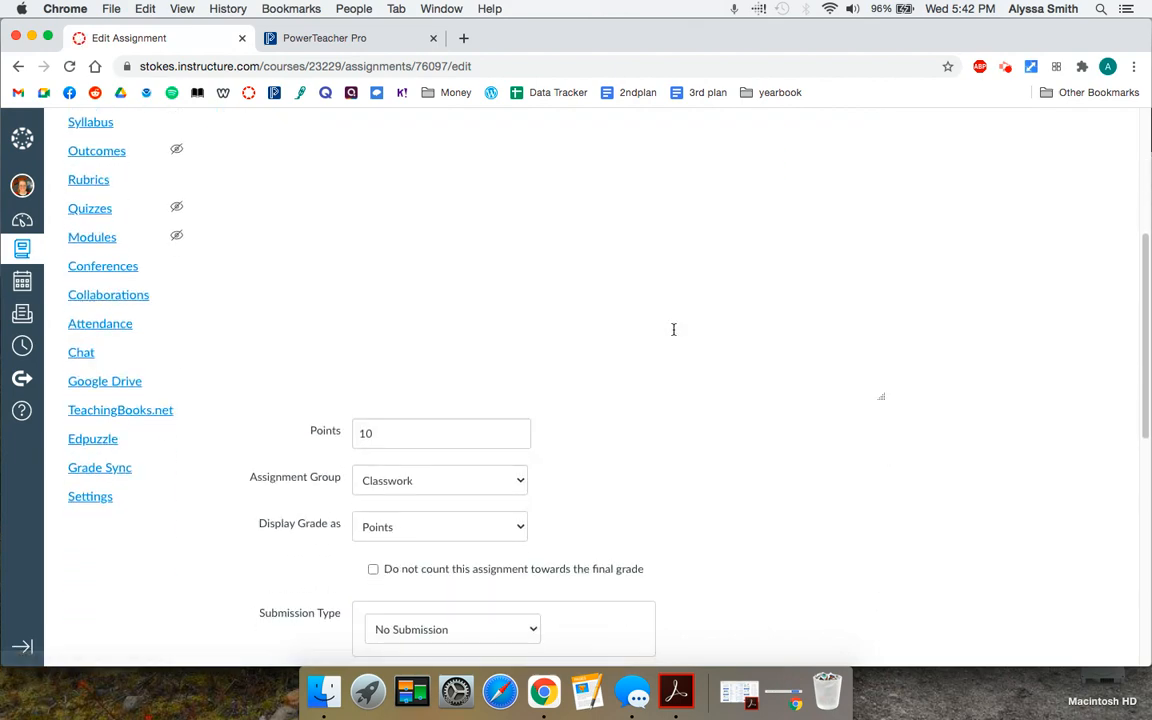
pyautogui.scroll(-5, 674, 335)
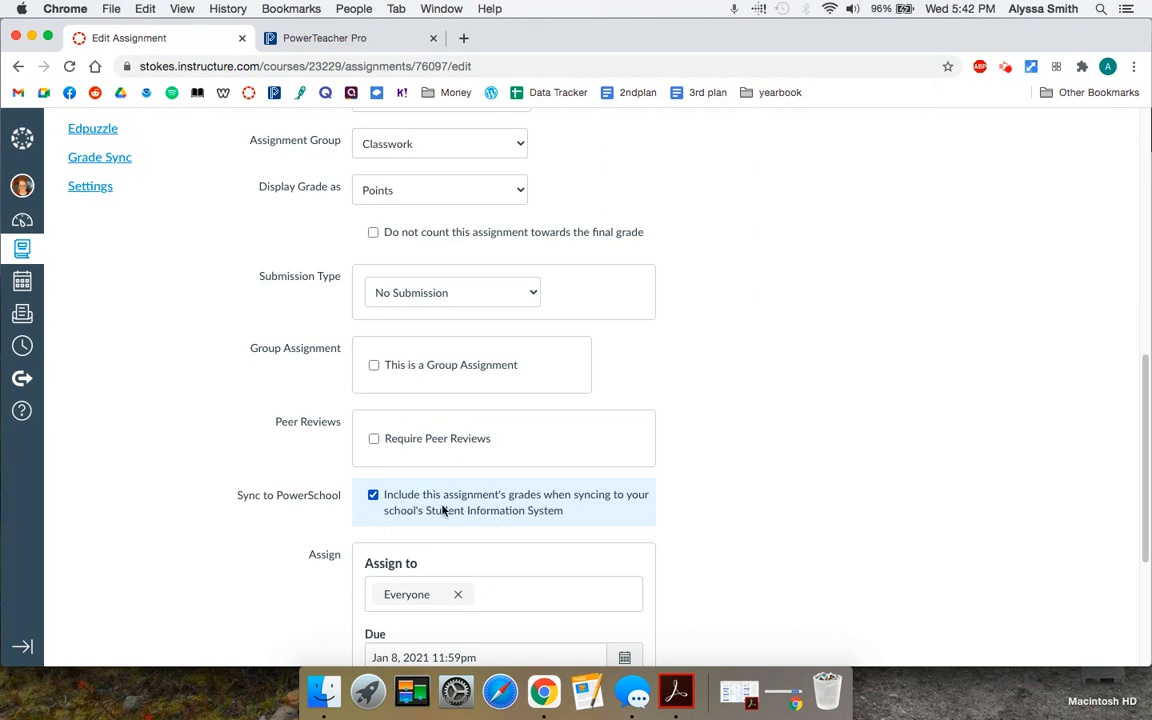
pyautogui.click(373, 495)
pyautogui.click(374, 497)
pyautogui.scroll(3, 430, 496)
pyautogui.scroll(-7, 424, 481)
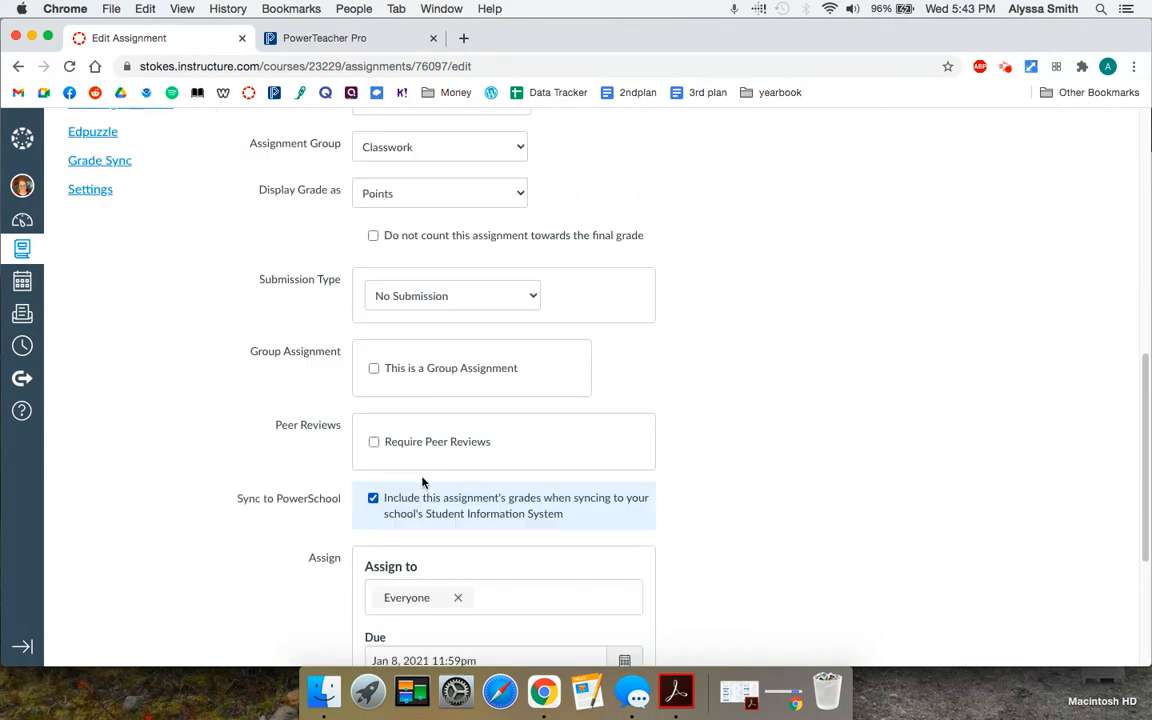
pyautogui.scroll(-3, 423, 478)
pyautogui.click(685, 596)
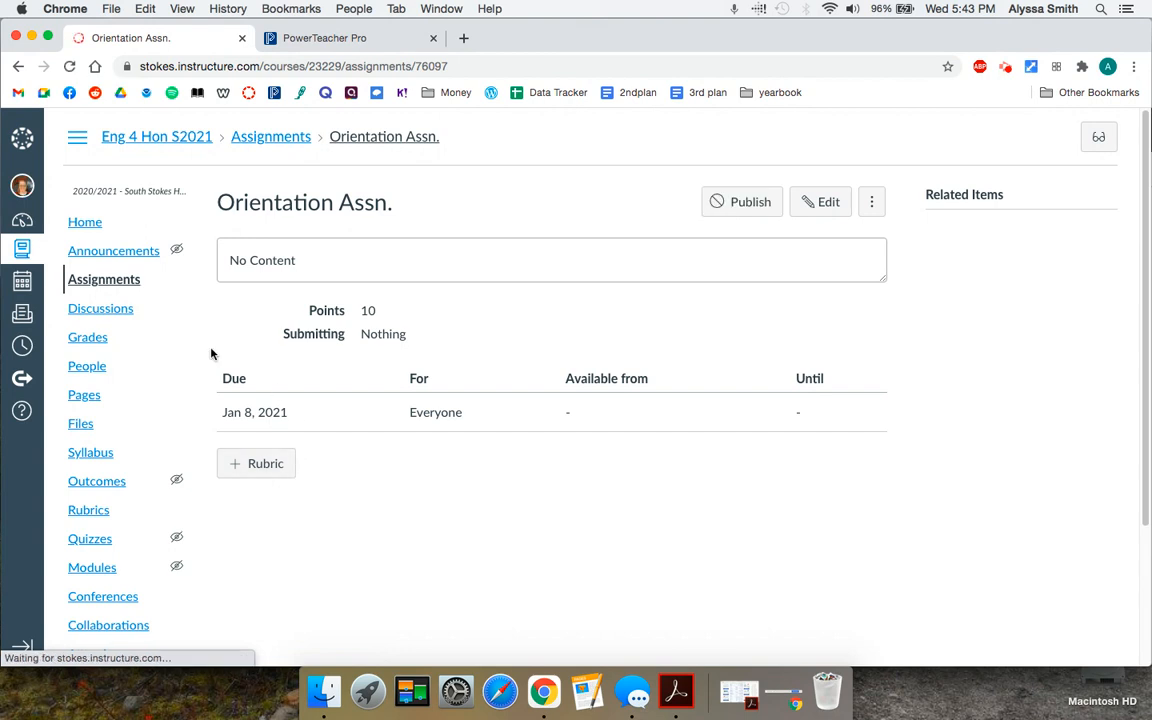
# Open the course gradebook and look up the Sync to SIS action without running it.
pyautogui.click(80, 340)
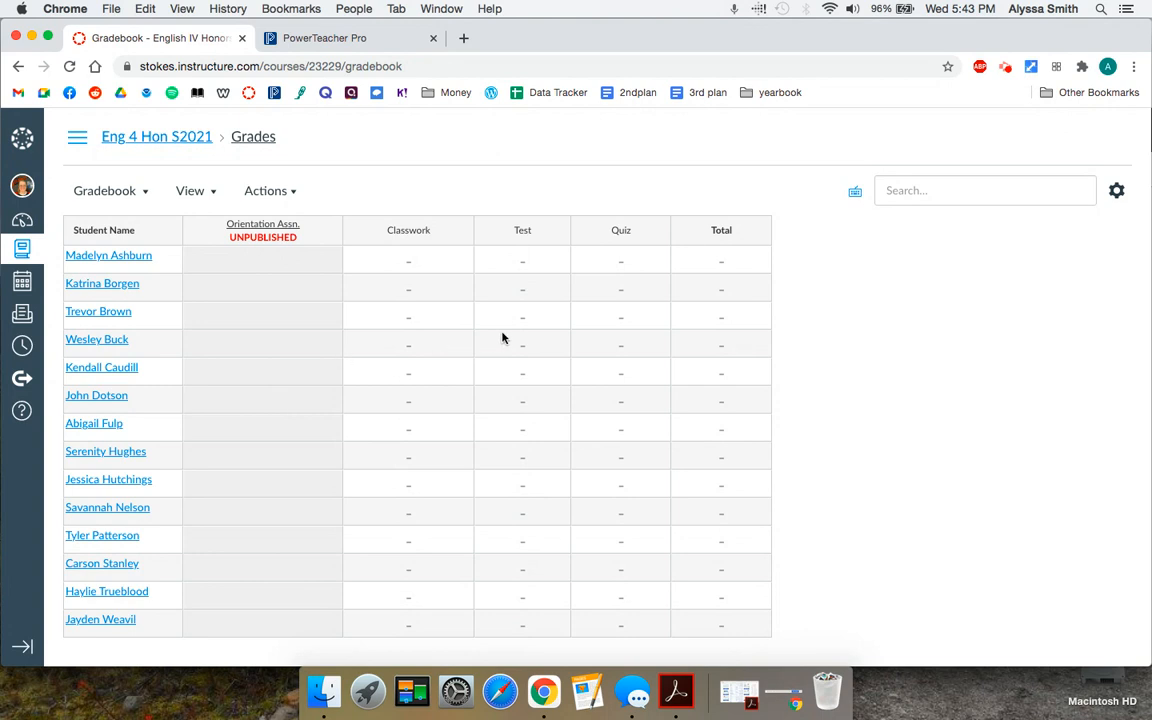
pyautogui.click(282, 195)
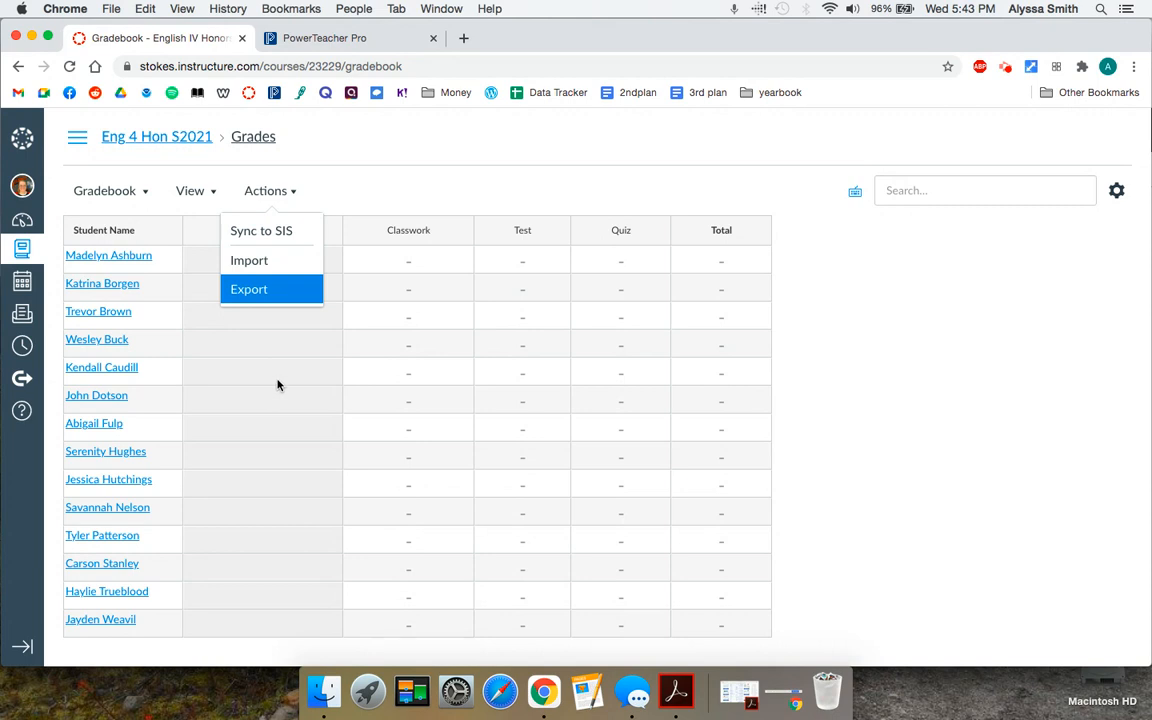
pyautogui.click(373, 170)
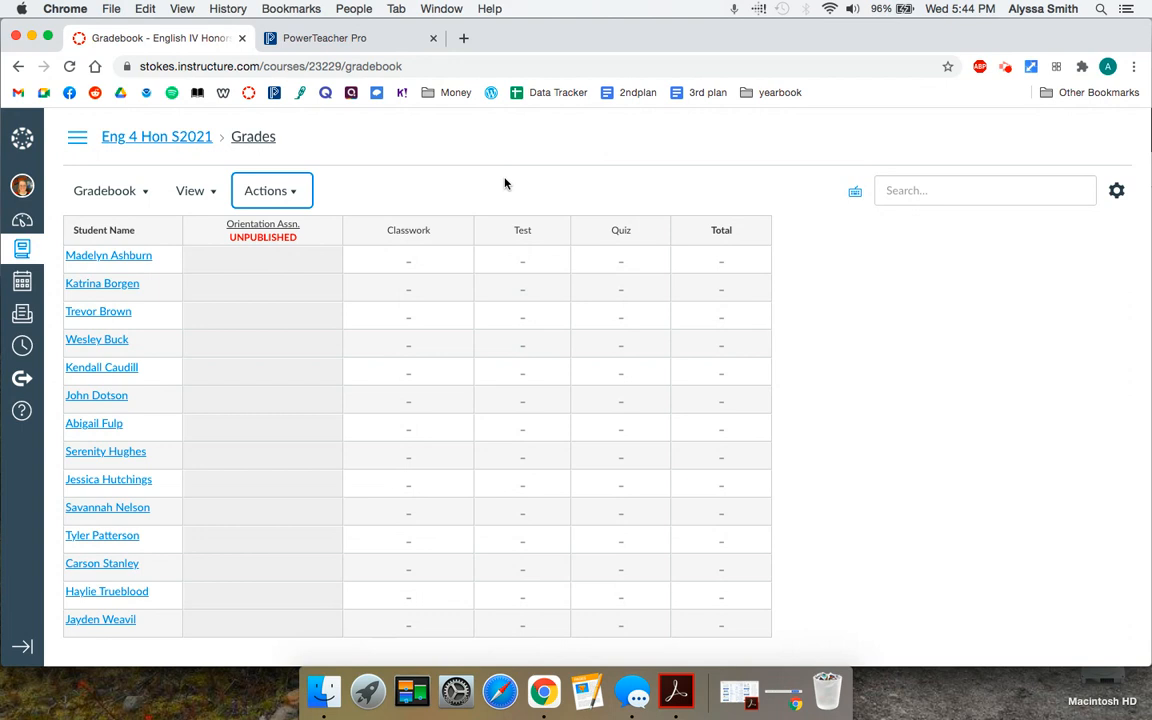
pyautogui.click(268, 344)
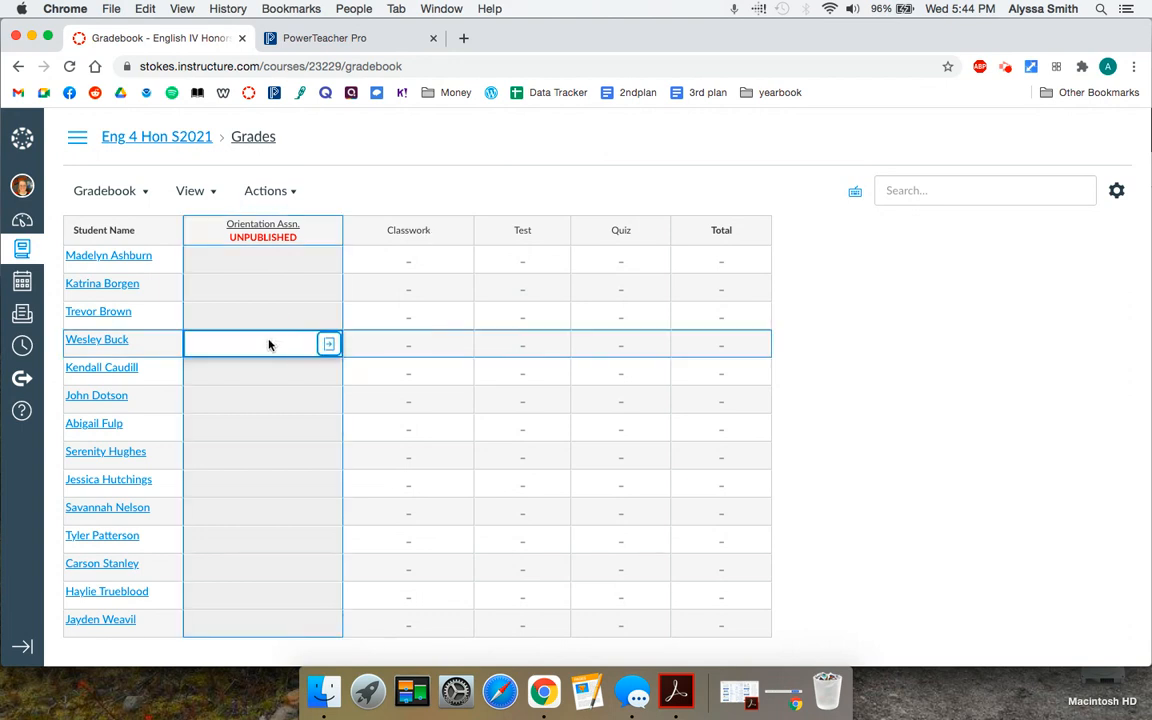
pyautogui.click(252, 347)
pyautogui.click(252, 348)
pyautogui.click(385, 200)
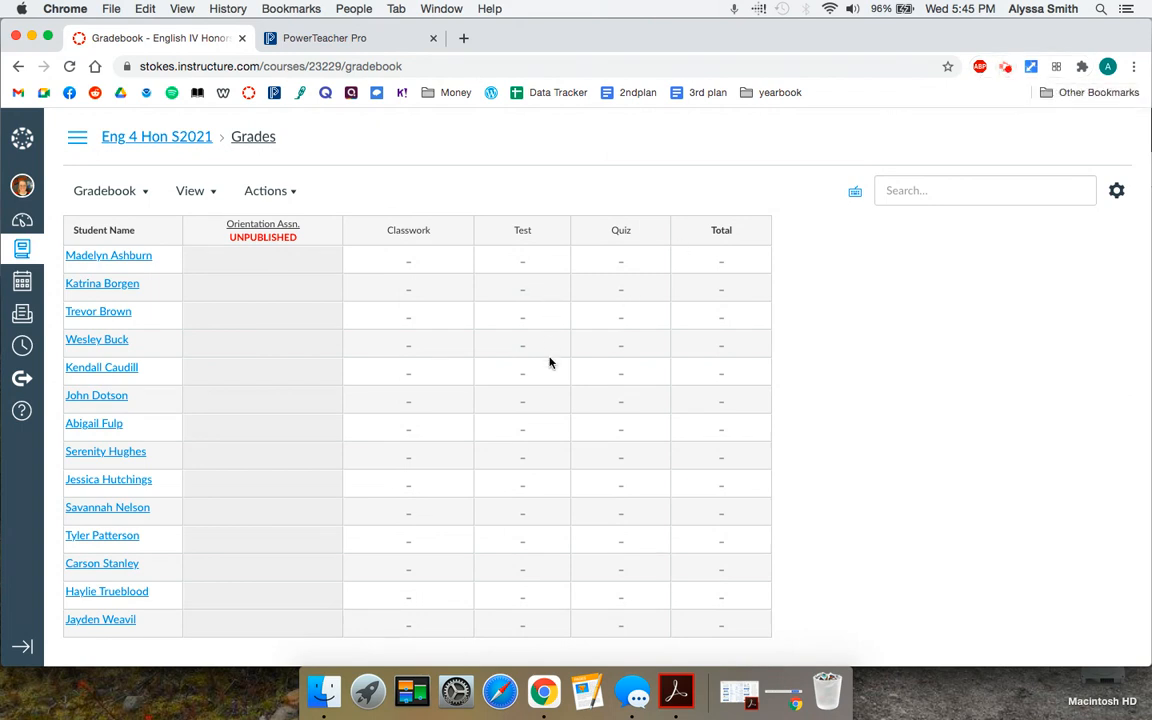
pyautogui.click(348, 40)
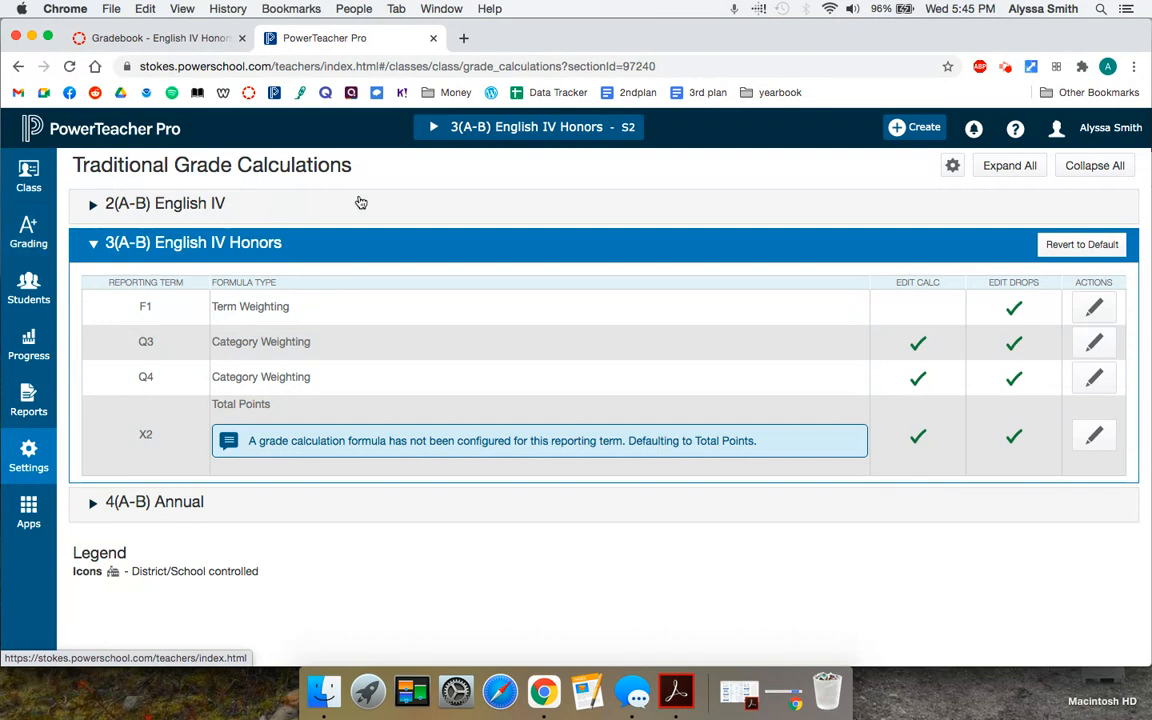
pyautogui.click(155, 38)
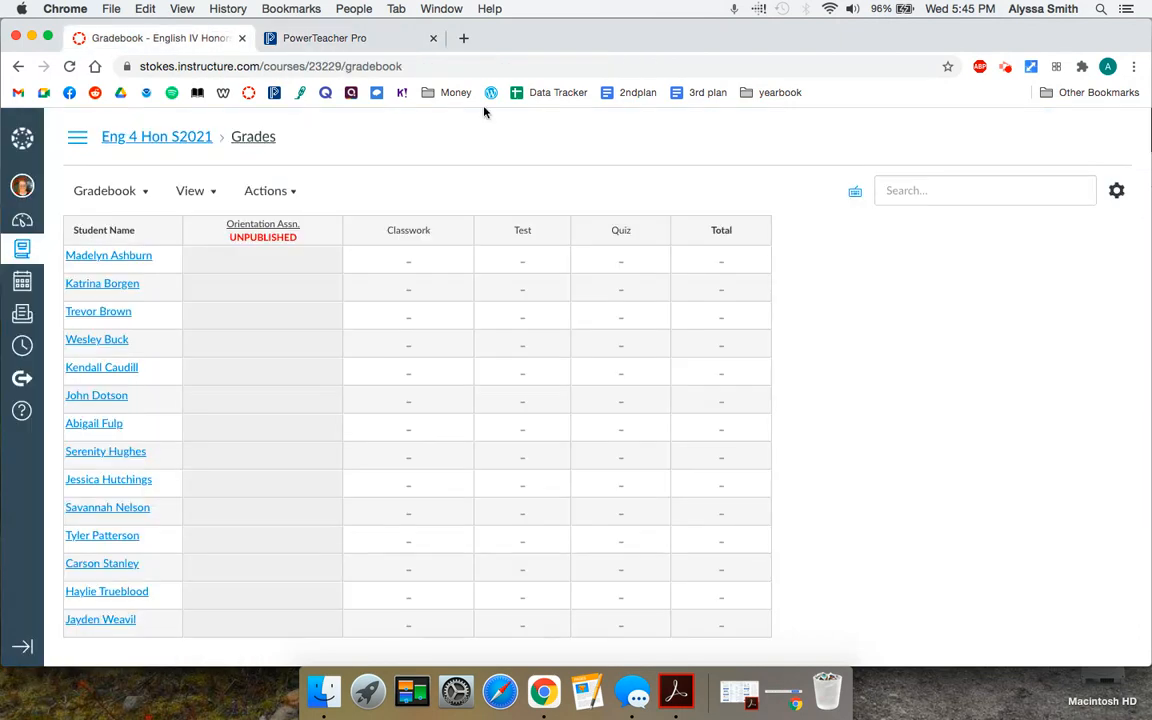
pyautogui.click(1006, 67)
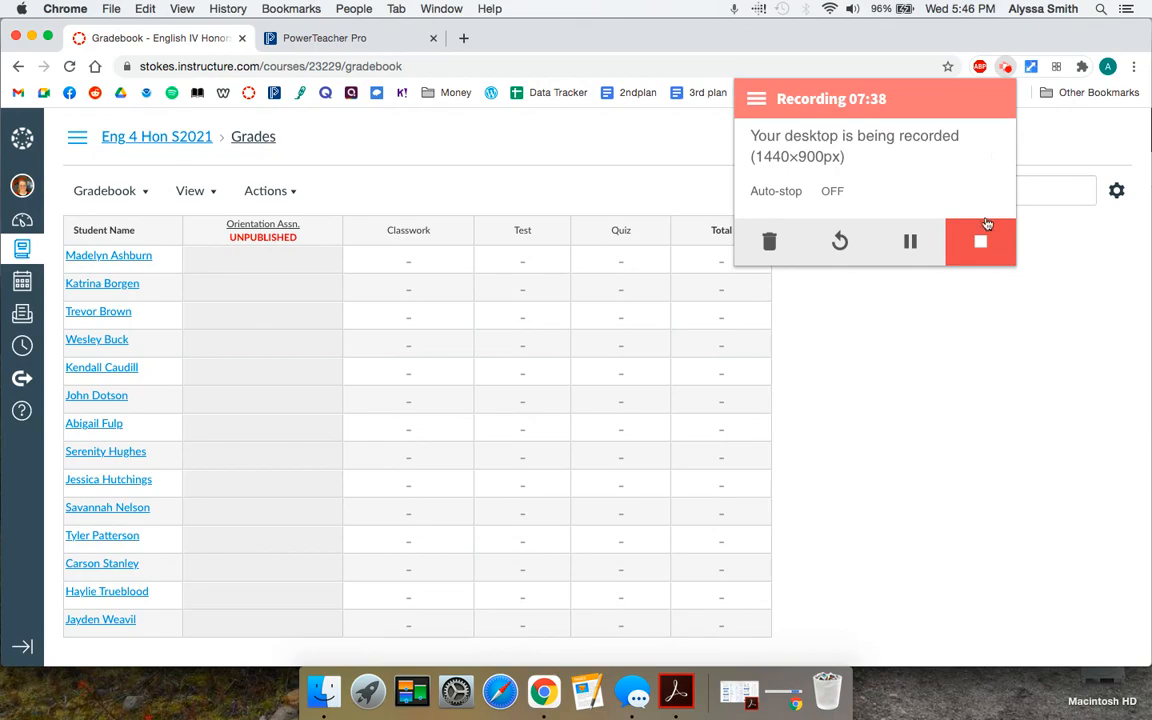